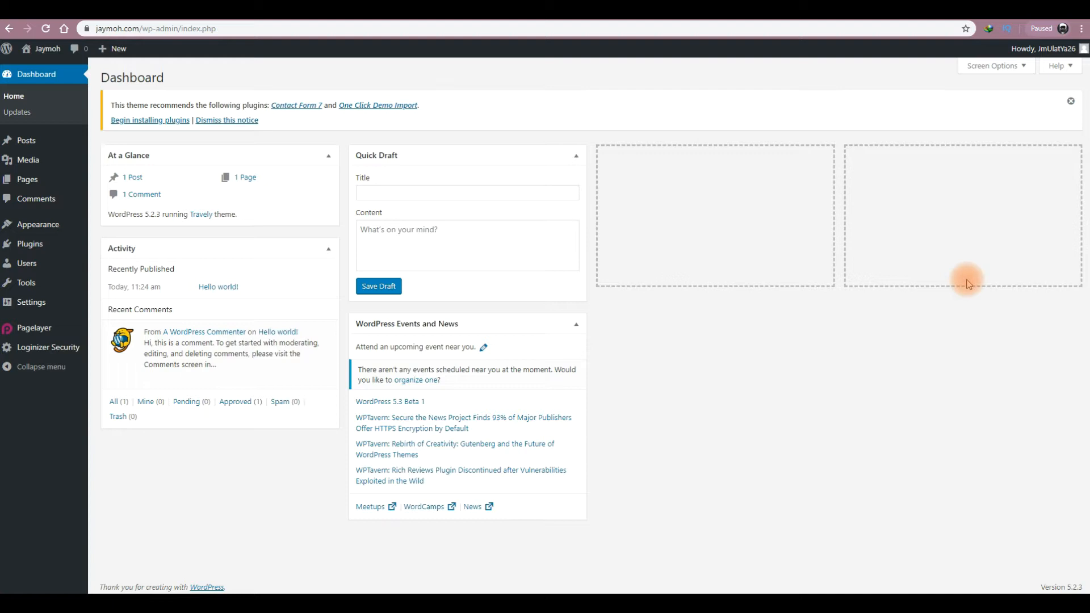
- Dismiss the 'This theme recommends the following plugins' notice on the Dashboard
{"action": "left_click", "coordinate": [1070, 101]}
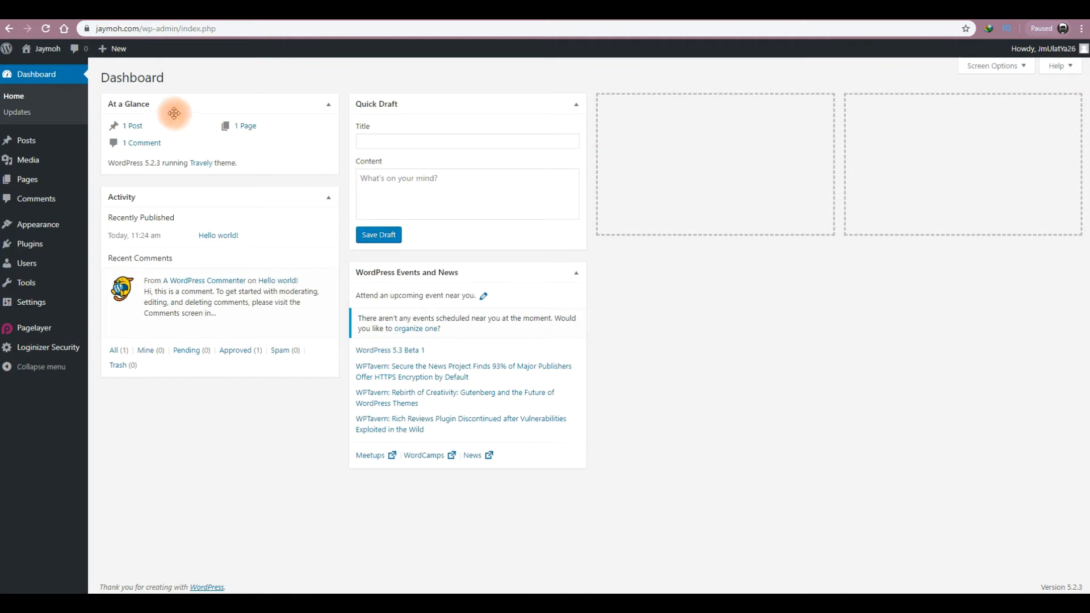
{"action": "mouse_move", "coordinate": [54, 144]}
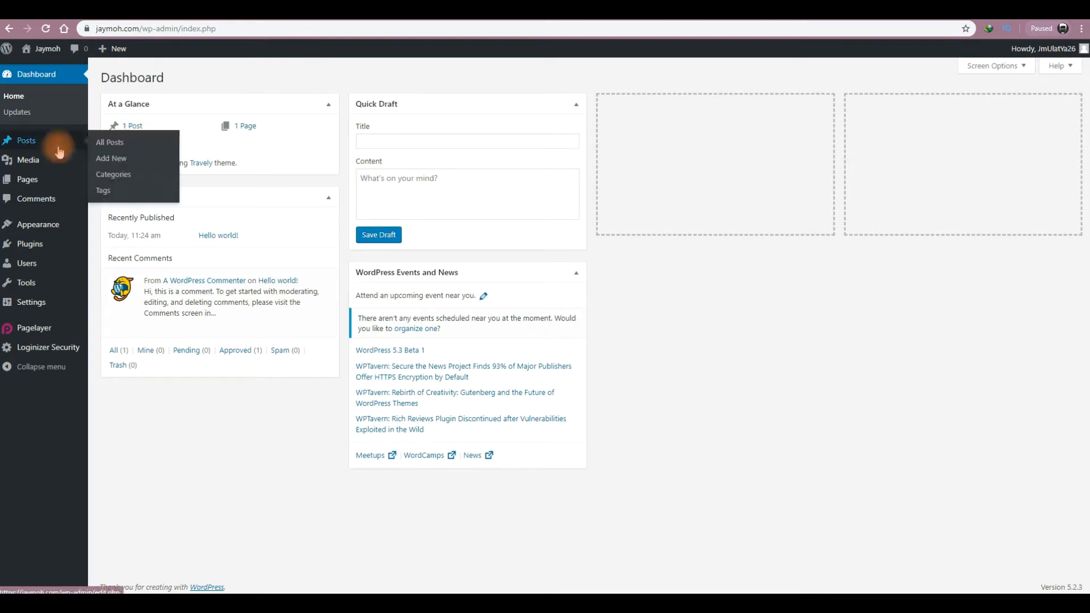
- Move the Hello world! post to the Trash, then delete it permanently from the Trash view
{"action": "left_click", "coordinate": [27, 148]}
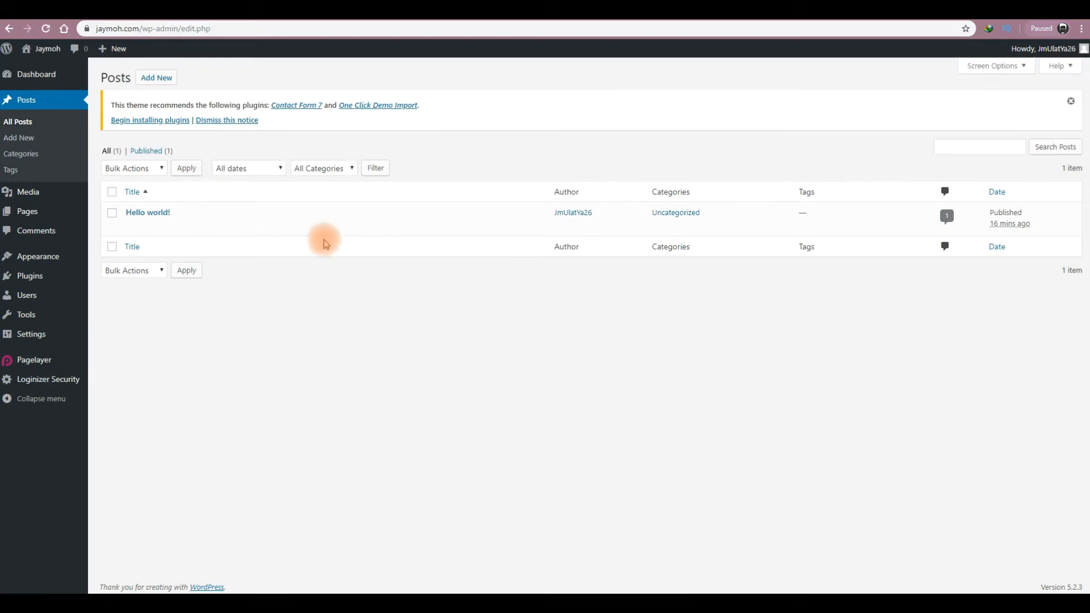
{"action": "left_click", "coordinate": [195, 227]}
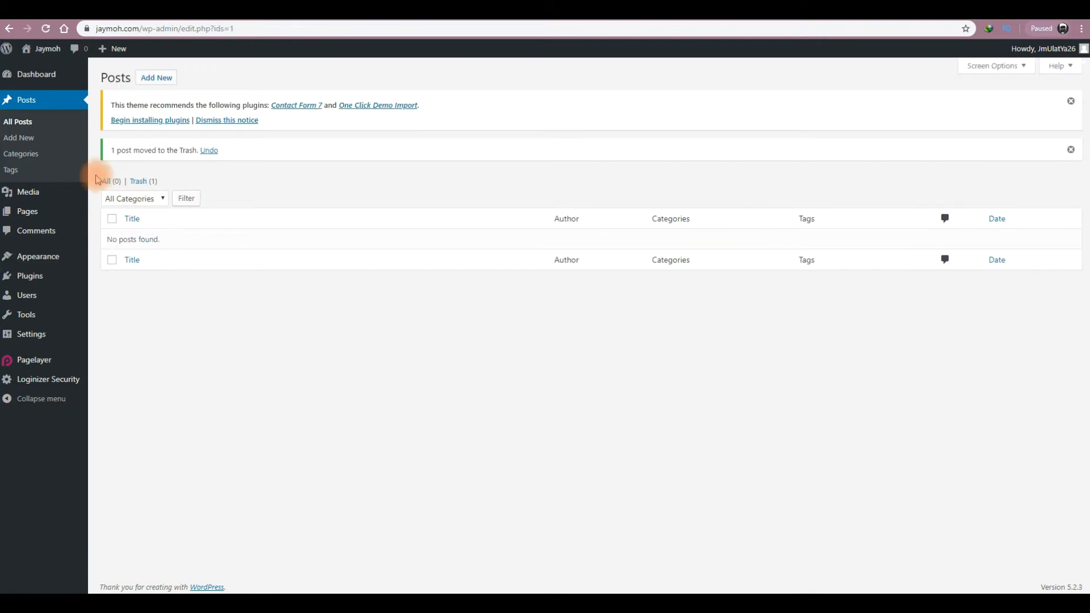
{"action": "left_click", "coordinate": [141, 181]}
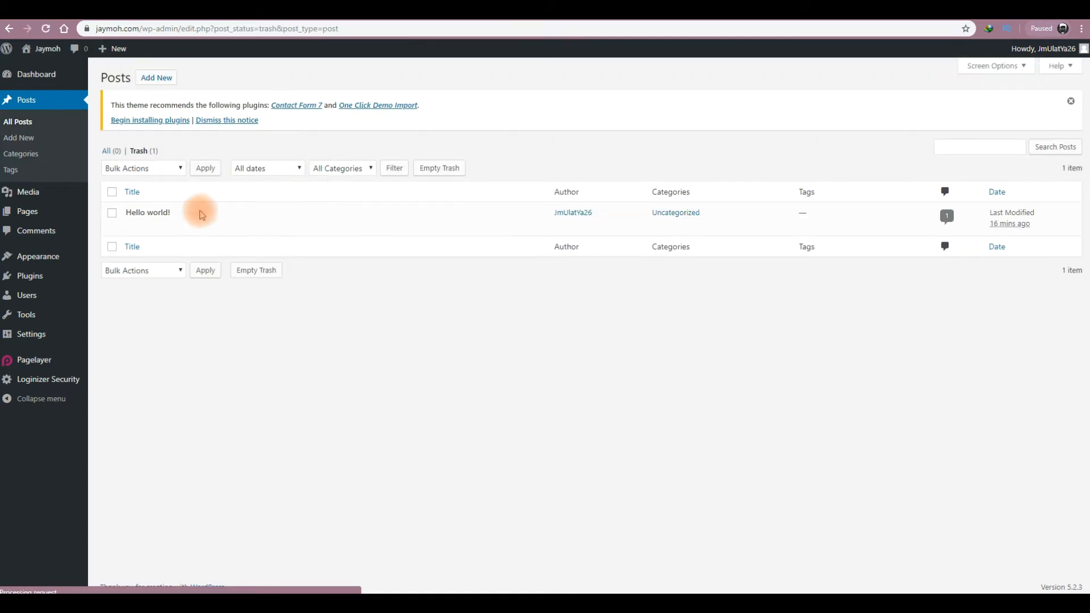
{"action": "left_click", "coordinate": [193, 228]}
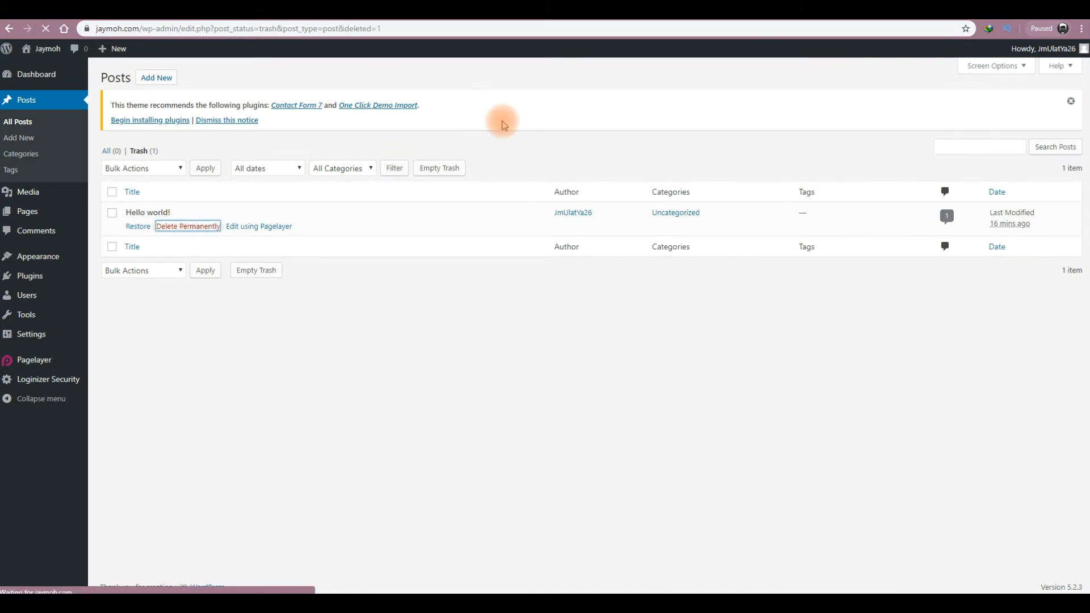
- Bulk-move both default pages, Privacy Policy and Sample Page, to the Trash
{"action": "left_click", "coordinate": [24, 217]}
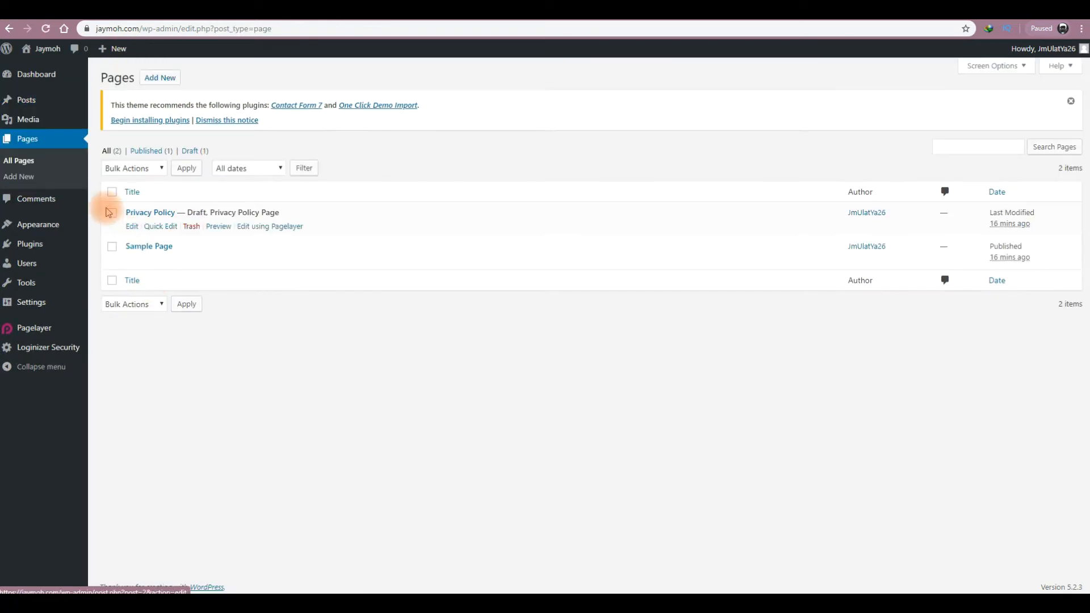
{"action": "left_click", "coordinate": [112, 192]}
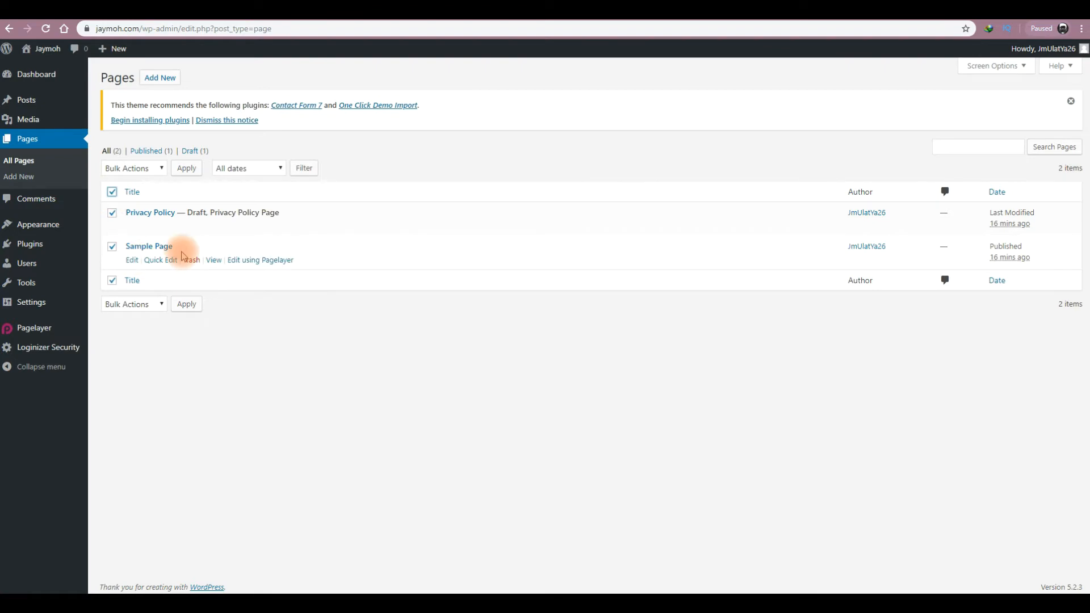
{"action": "left_click", "coordinate": [159, 170]}
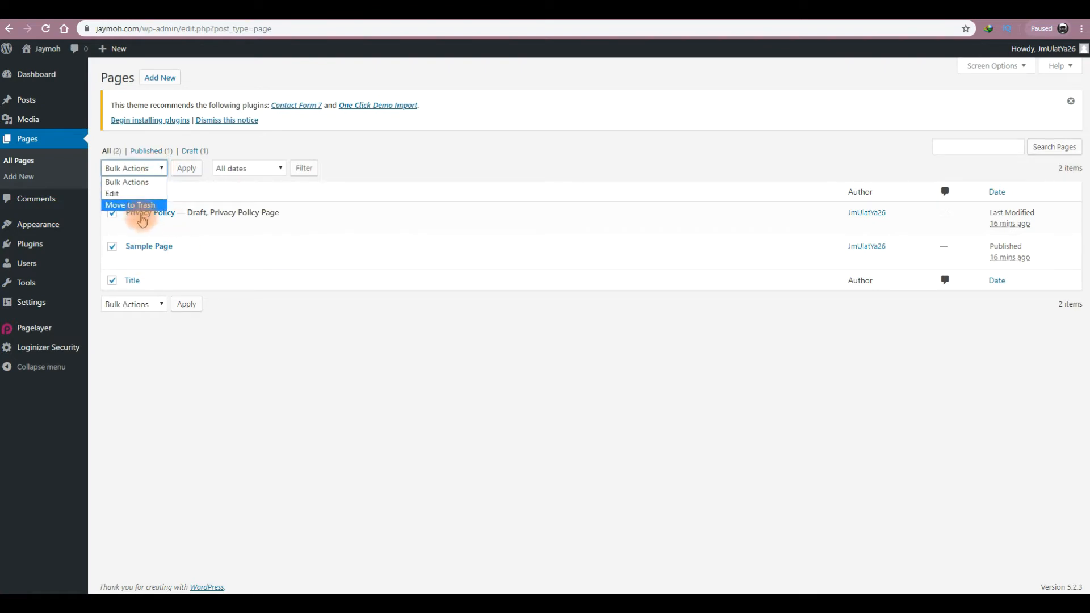
{"action": "left_click", "coordinate": [140, 205]}
{"action": "left_click", "coordinate": [186, 171]}
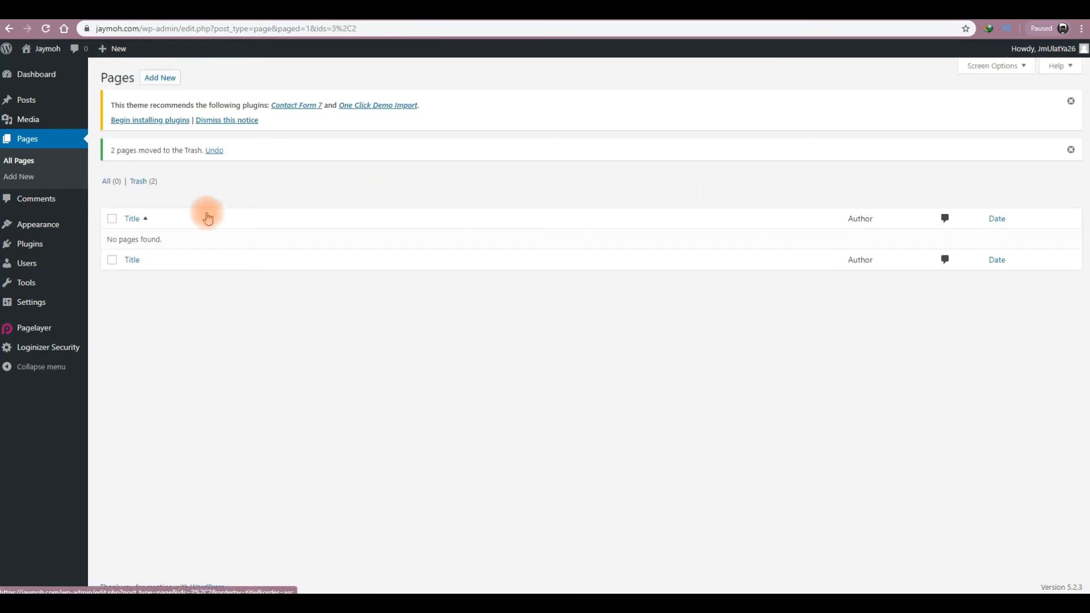
- Permanently delete both trashed pages from the Pages Trash in one bulk action
{"action": "left_click", "coordinate": [142, 180]}
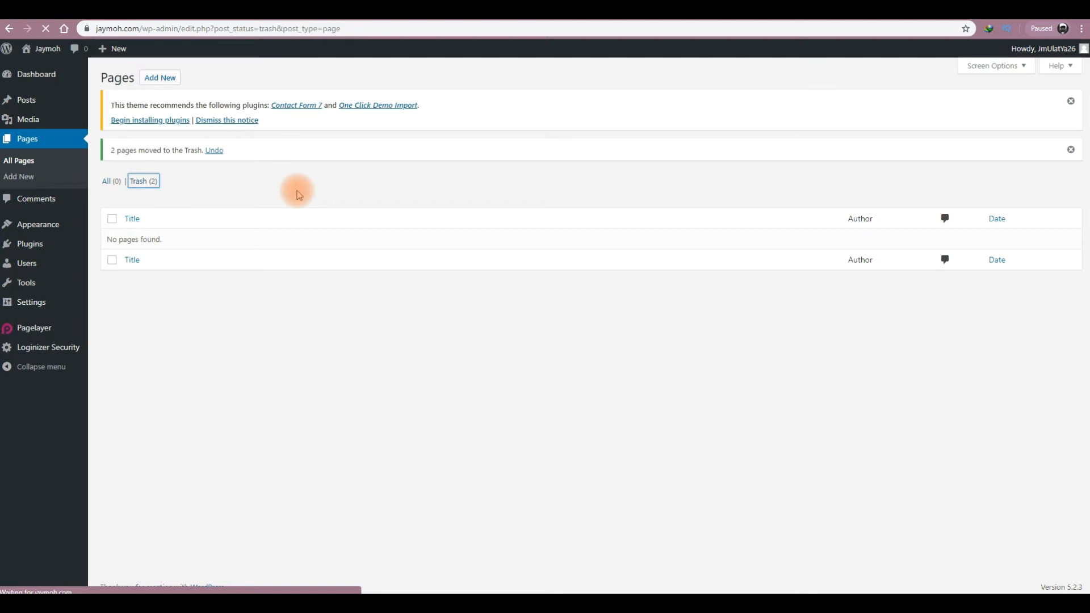
{"action": "left_click", "coordinate": [113, 193]}
{"action": "left_click", "coordinate": [157, 169]}
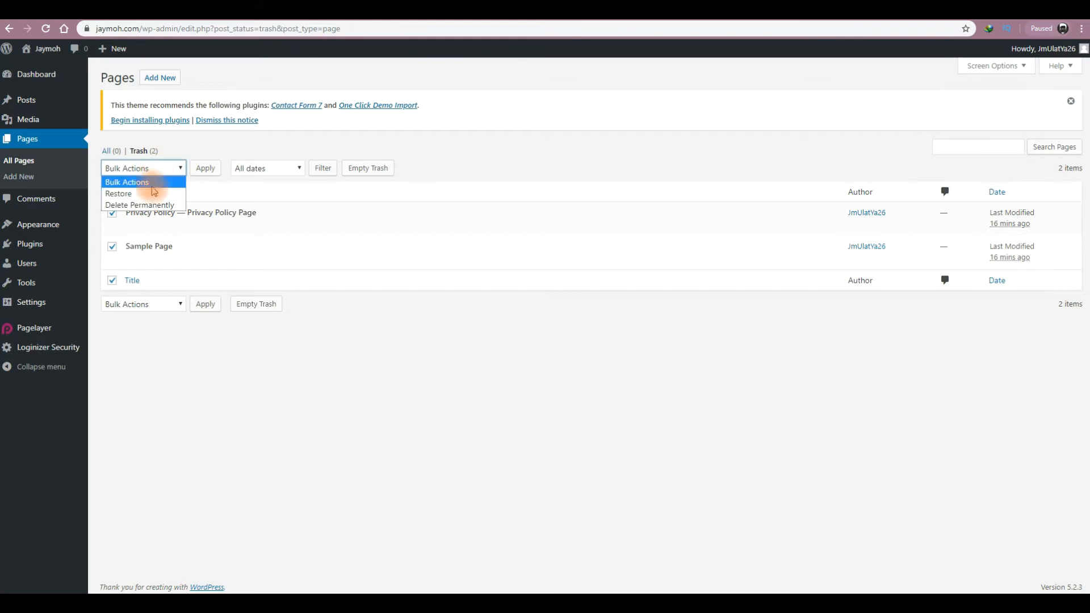
{"action": "left_click", "coordinate": [140, 205]}
{"action": "left_click", "coordinate": [203, 172]}
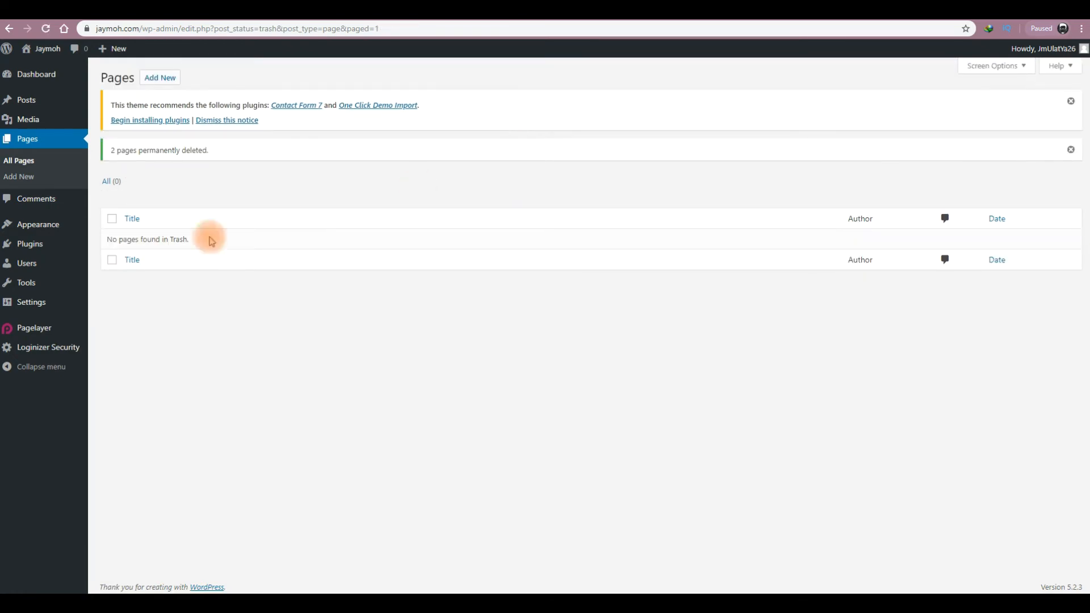
{"action": "left_click", "coordinate": [35, 201]}
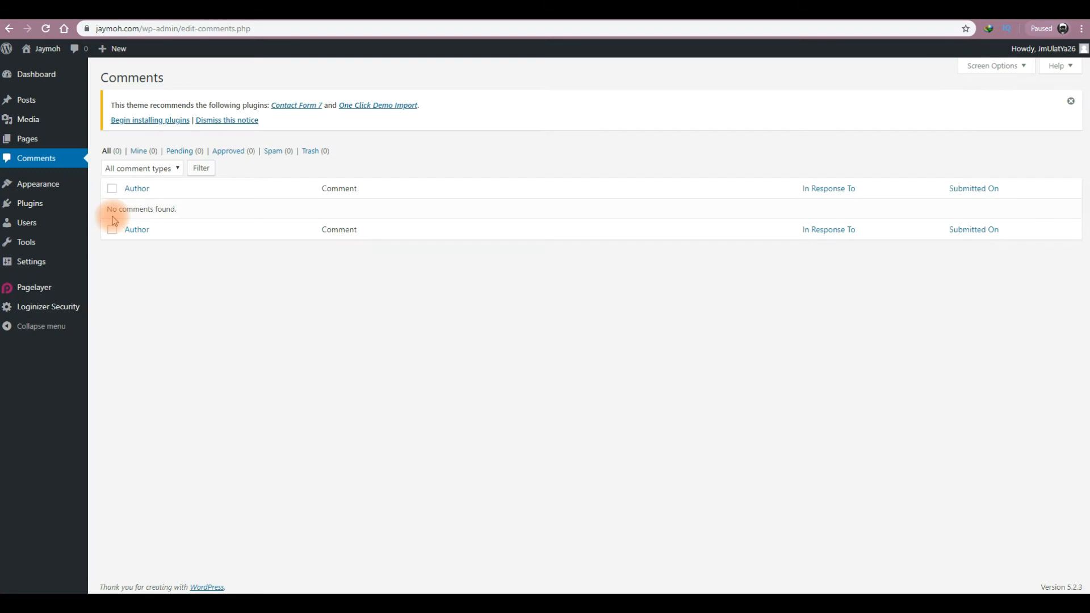
- Check the Comments screen, which shows an empty list
{"action": "mouse_move", "coordinate": [36, 186]}
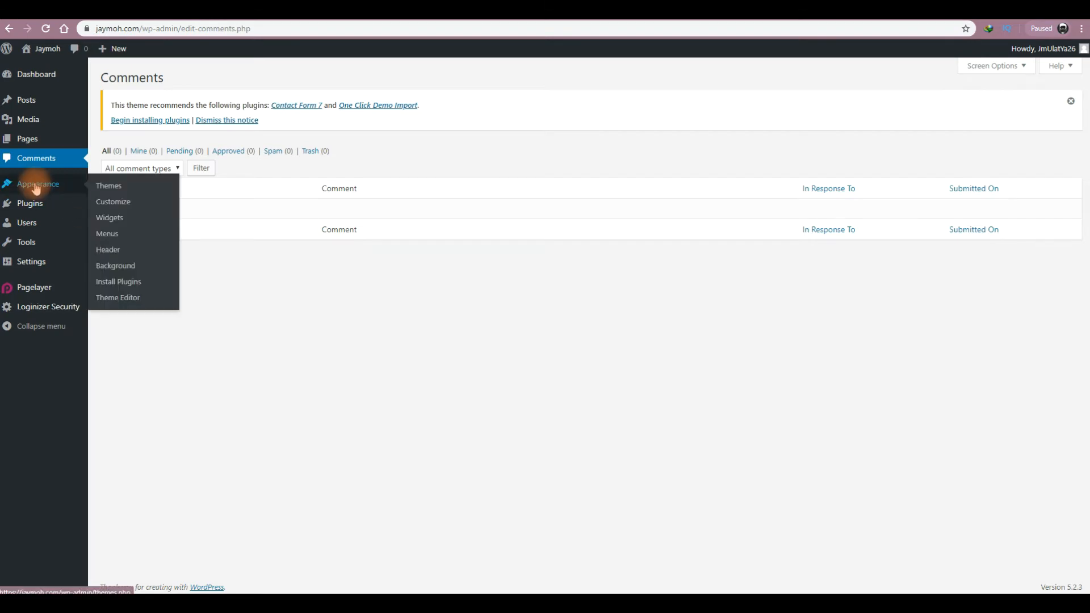
{"action": "mouse_move", "coordinate": [13, 205]}
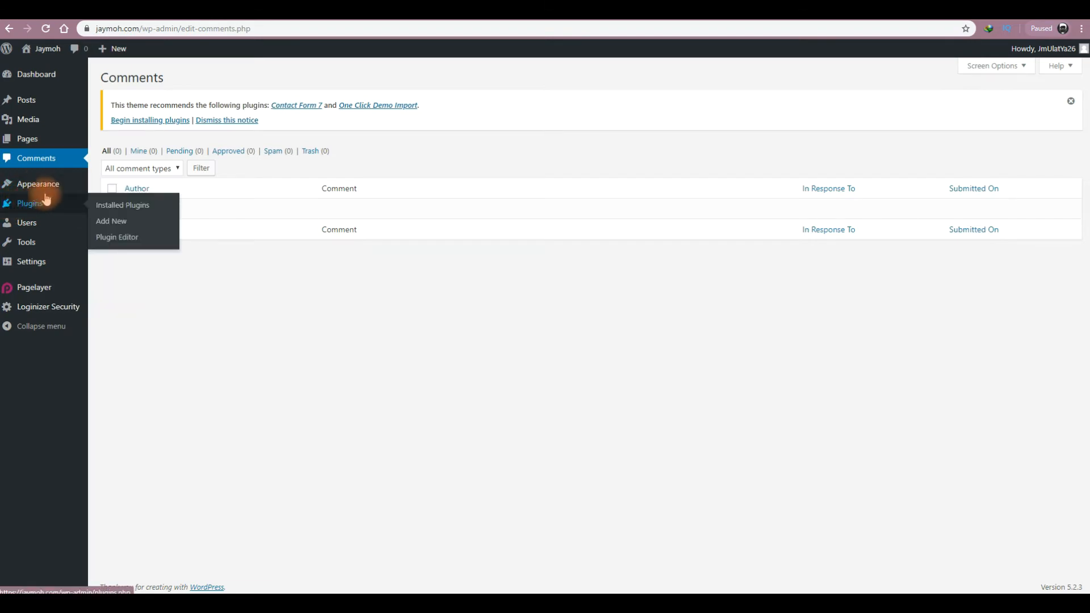
{"action": "mouse_move", "coordinate": [33, 227]}
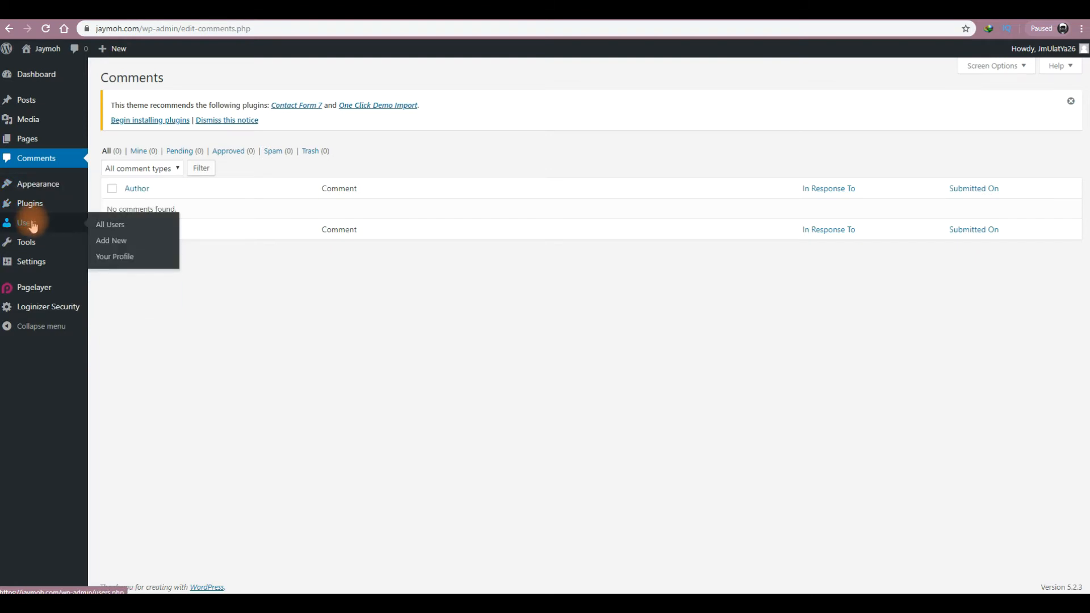
- Delete the Hello Dolly and Akismet Anti-Spam plugins, confirming each deletion with OK
{"action": "left_click", "coordinate": [29, 205]}
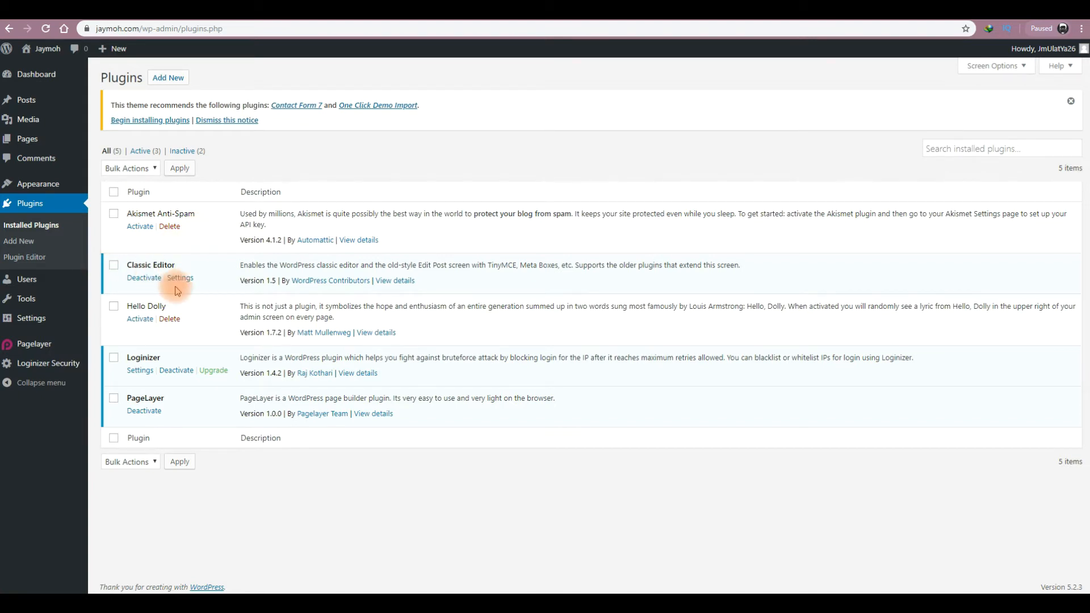
{"action": "left_click", "coordinate": [172, 322]}
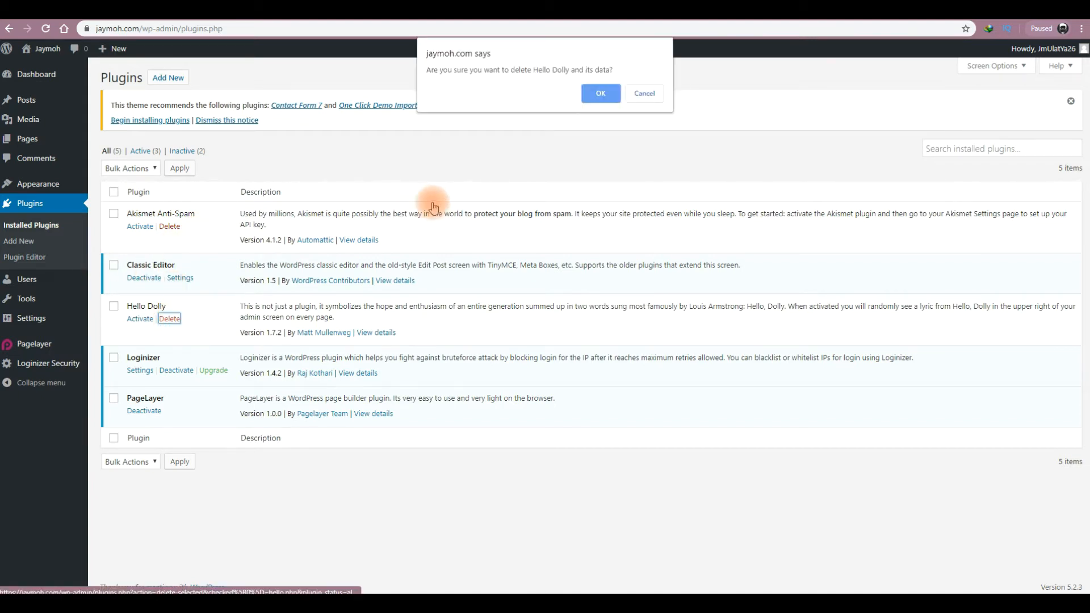
{"action": "left_click", "coordinate": [603, 94]}
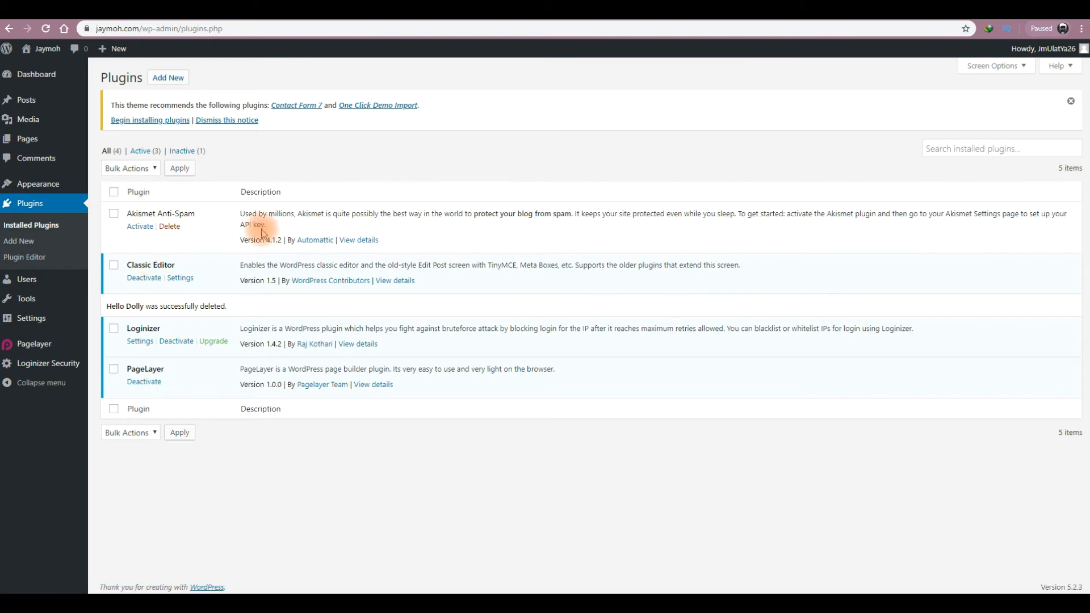
{"action": "left_click", "coordinate": [169, 226]}
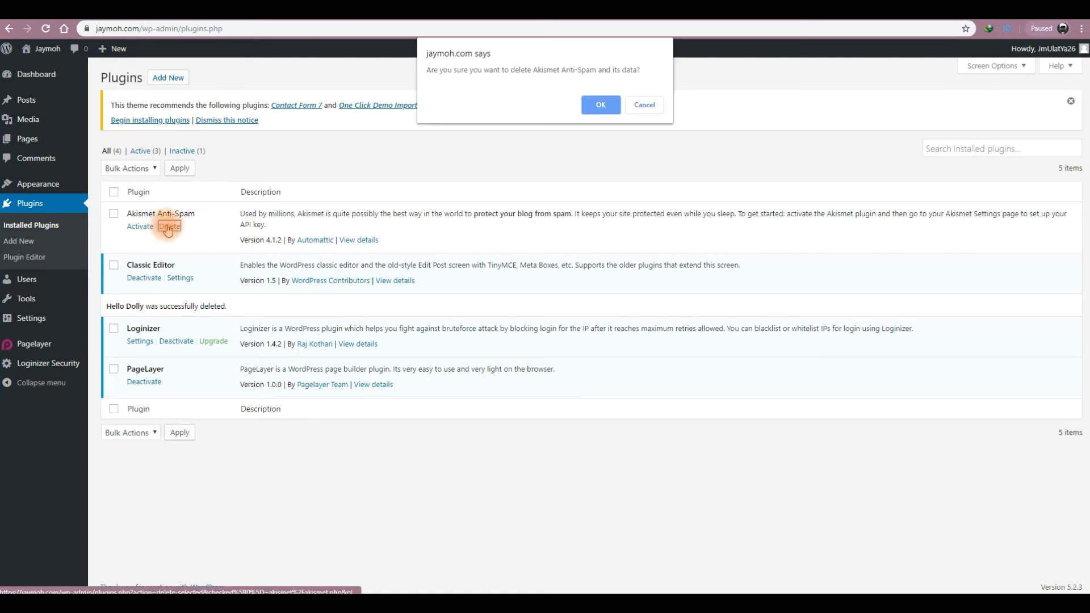
{"action": "left_click", "coordinate": [610, 118]}
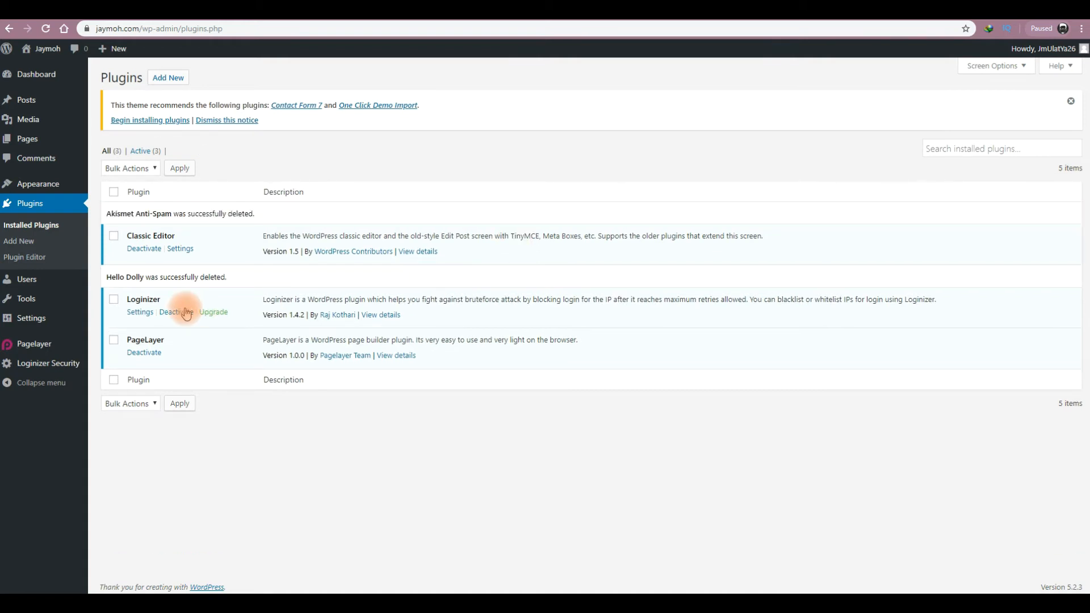
{"action": "mouse_move", "coordinate": [31, 319]}
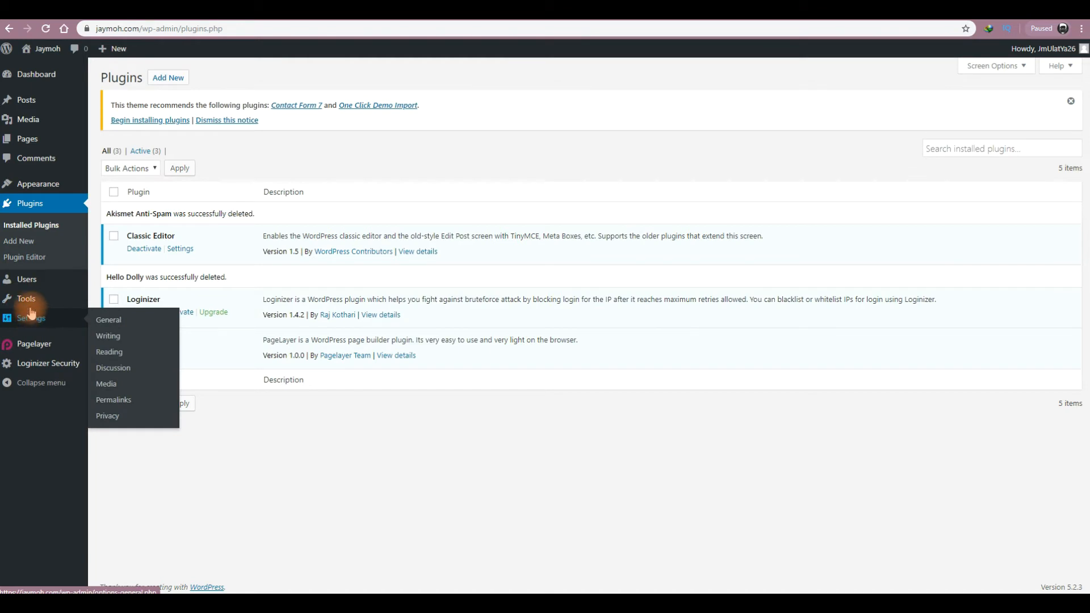
{"action": "left_click", "coordinate": [27, 284]}
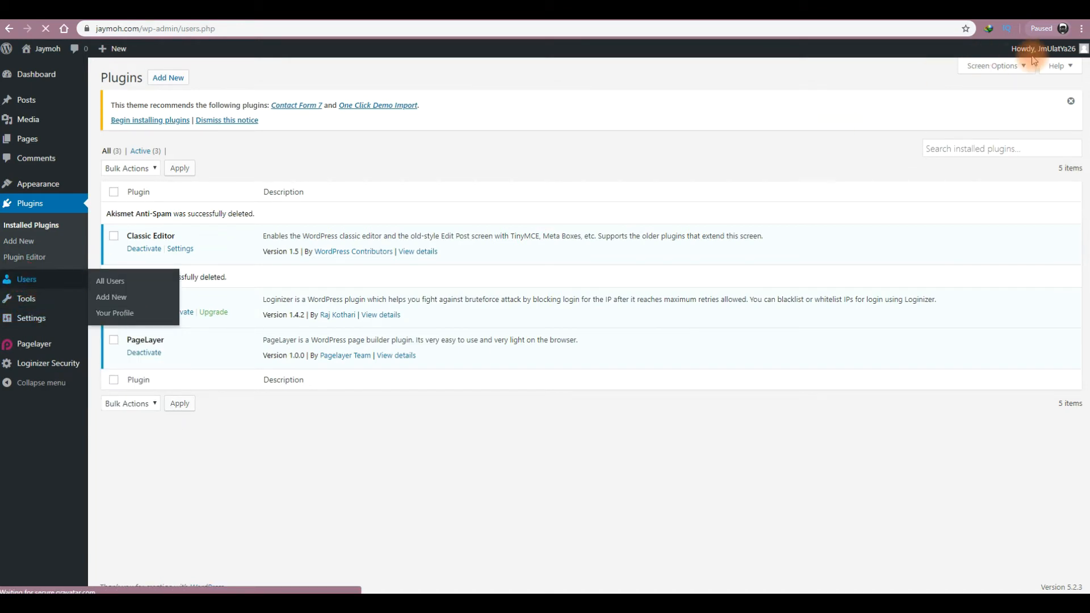
- Change the profile nickname to the user's first name and display it publicly
{"action": "mouse_move", "coordinate": [1059, 55]}
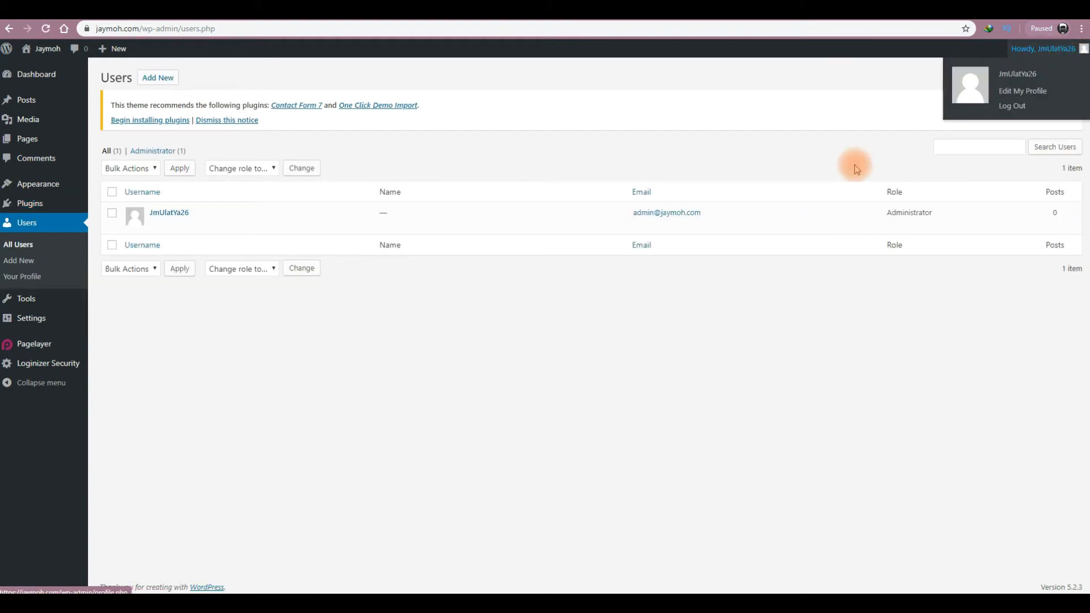
{"action": "mouse_move", "coordinate": [195, 228]}
{"action": "left_click", "coordinate": [157, 226]}
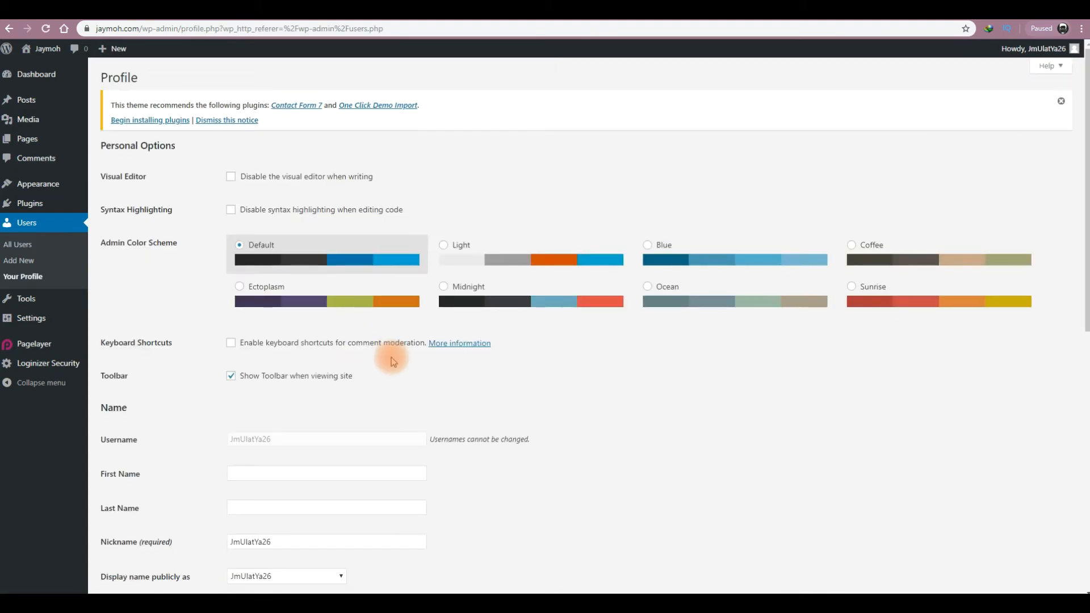
{"action": "left_click_drag", "start_coordinate": [1088, 220], "coordinate": [1087, 332]}
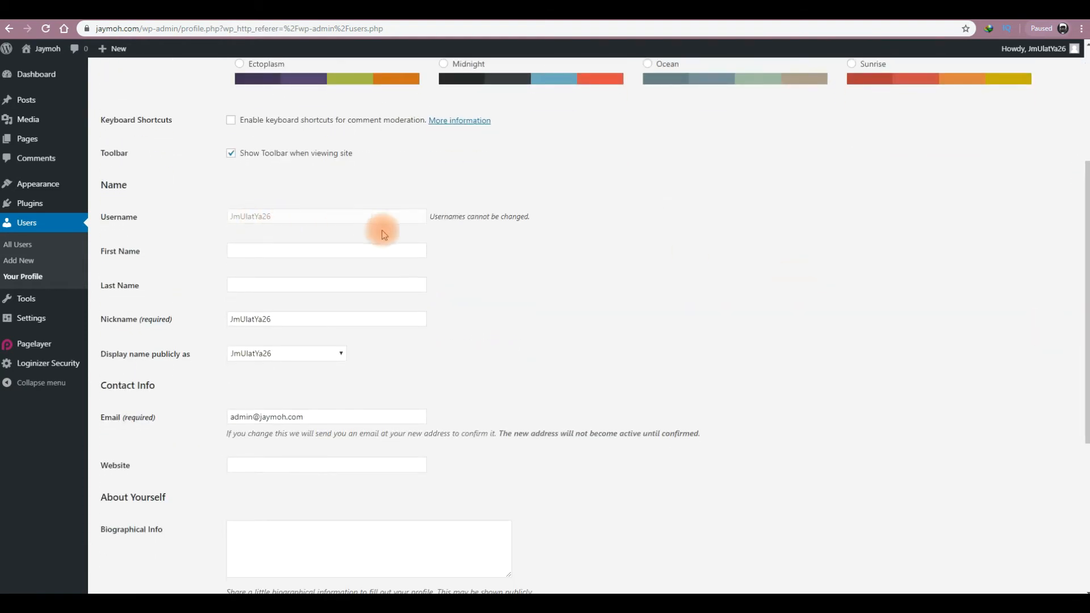
{"action": "left_click_drag", "start_coordinate": [284, 317], "coordinate": [228, 324]}
{"action": "type", "text": "James Mu"}
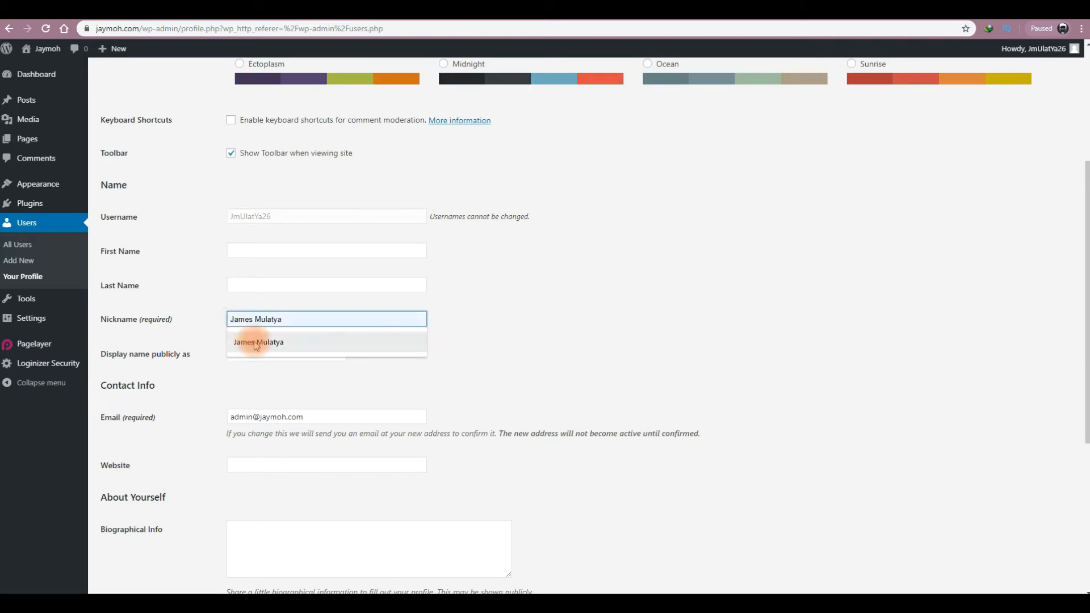
{"action": "left_click", "coordinate": [259, 342]}
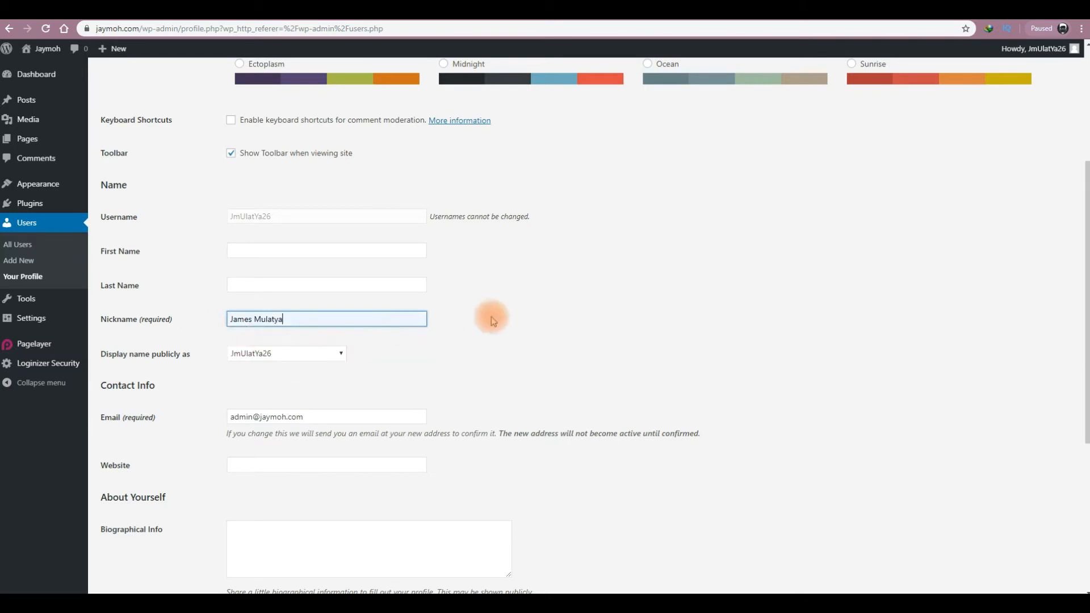
{"action": "left_click", "coordinate": [333, 355]}
{"action": "left_click", "coordinate": [294, 377]}
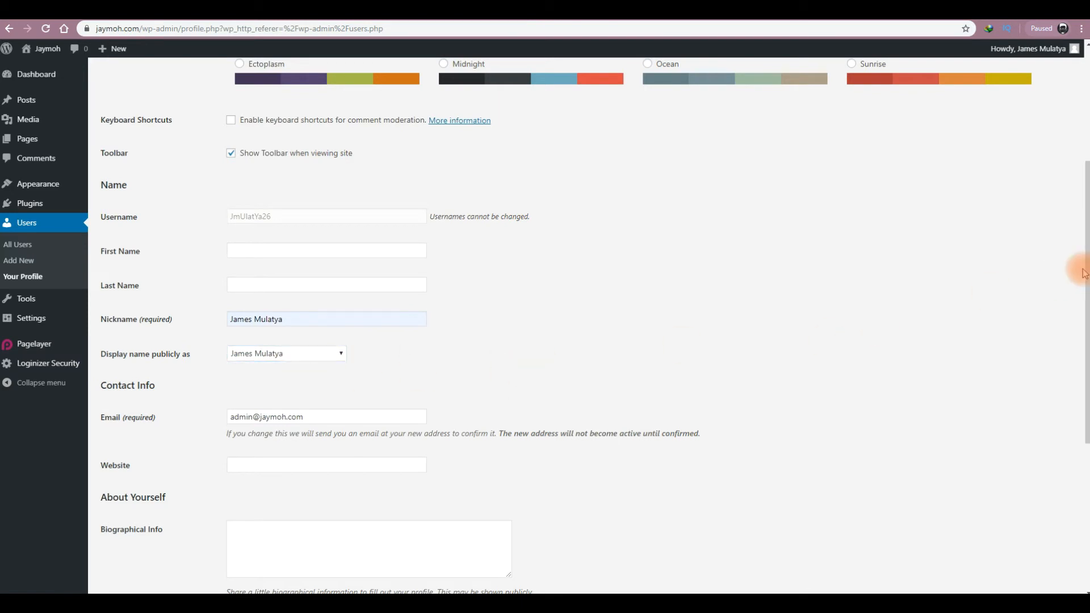
- Save the profile with Update Profile
{"action": "left_click_drag", "start_coordinate": [1085, 268], "coordinate": [1086, 433]}
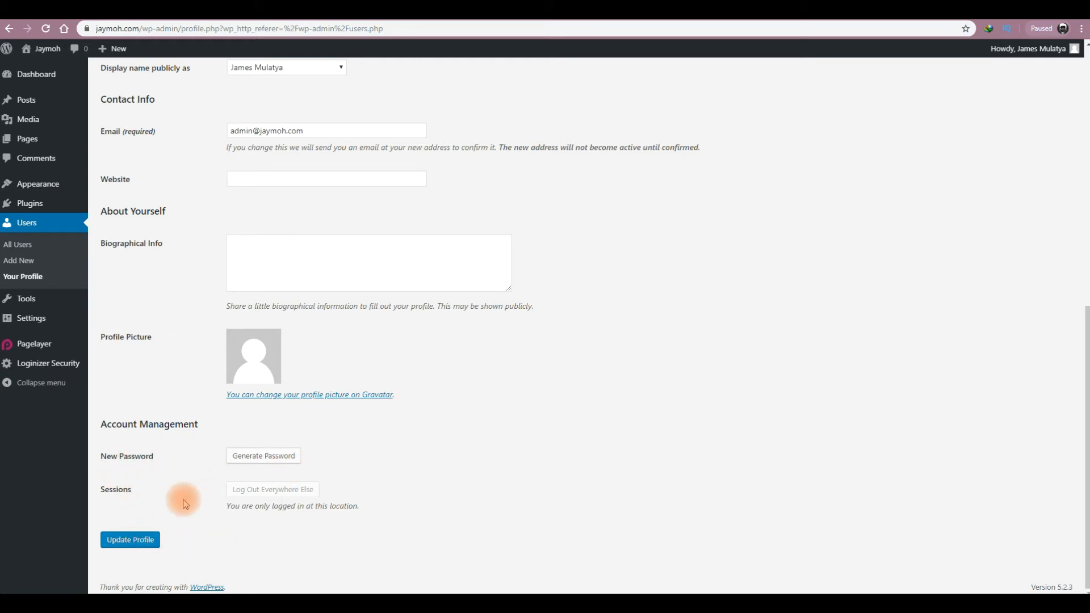
{"action": "left_click", "coordinate": [132, 539]}
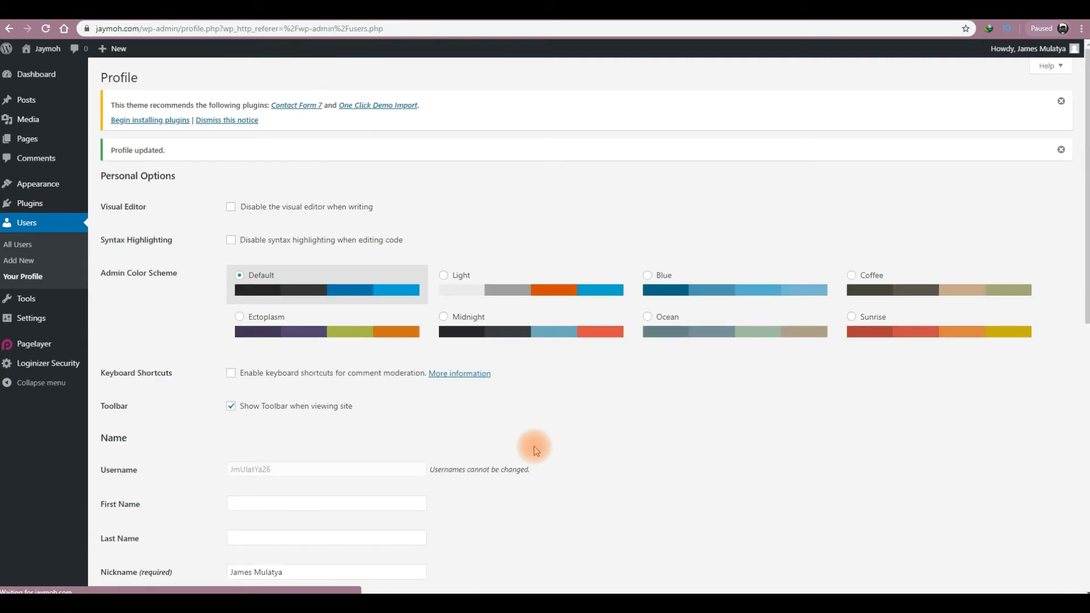
{"action": "mouse_move", "coordinate": [1051, 55]}
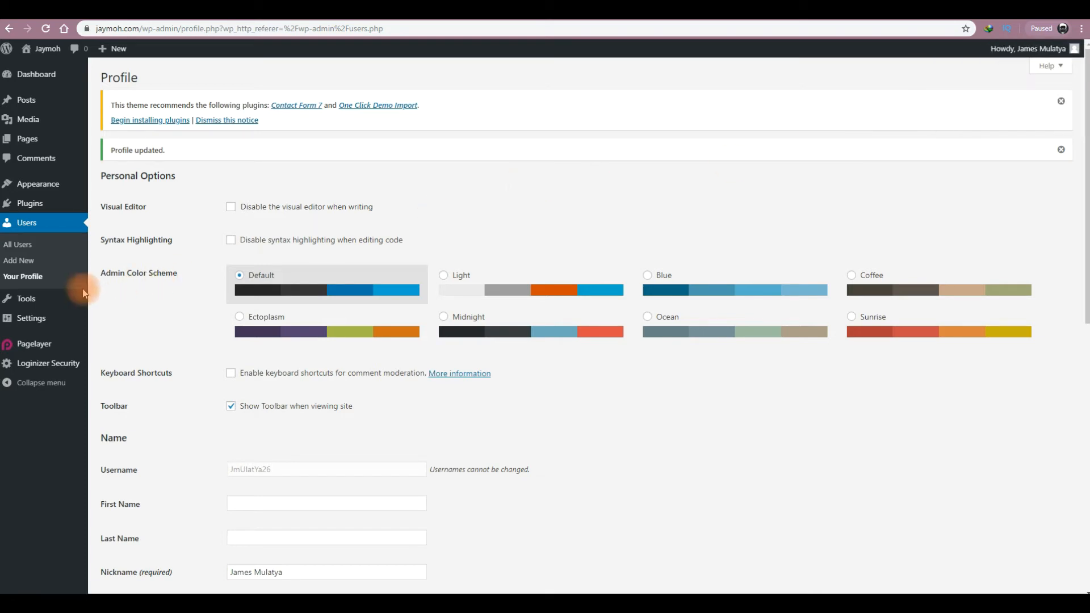
{"action": "mouse_move", "coordinate": [24, 301]}
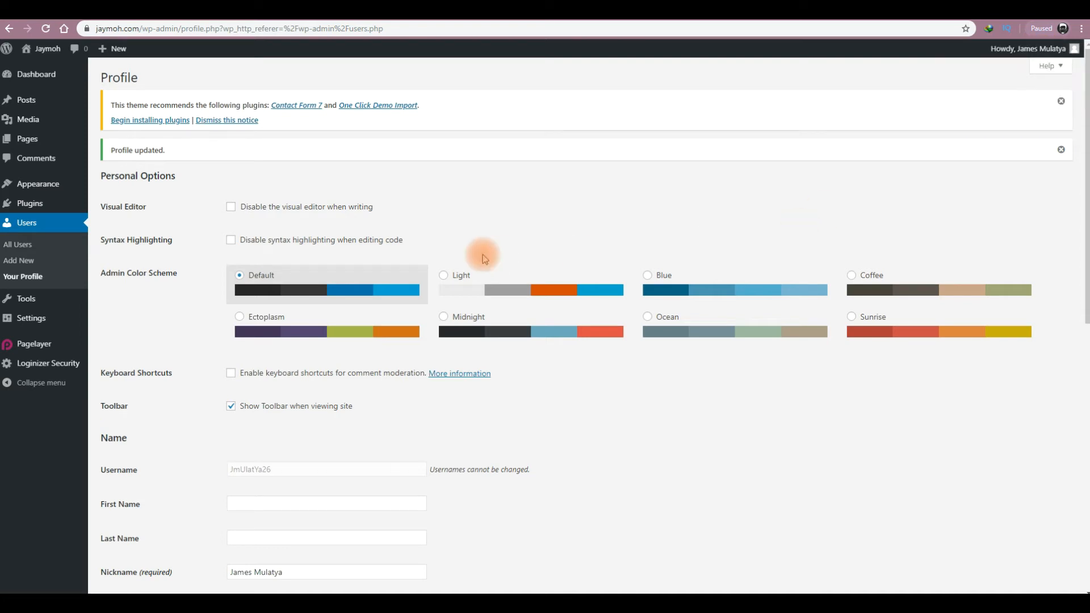
- Select the d/m/Y date format (29/09/2019) in General Settings and save
{"action": "left_click", "coordinate": [31, 319]}
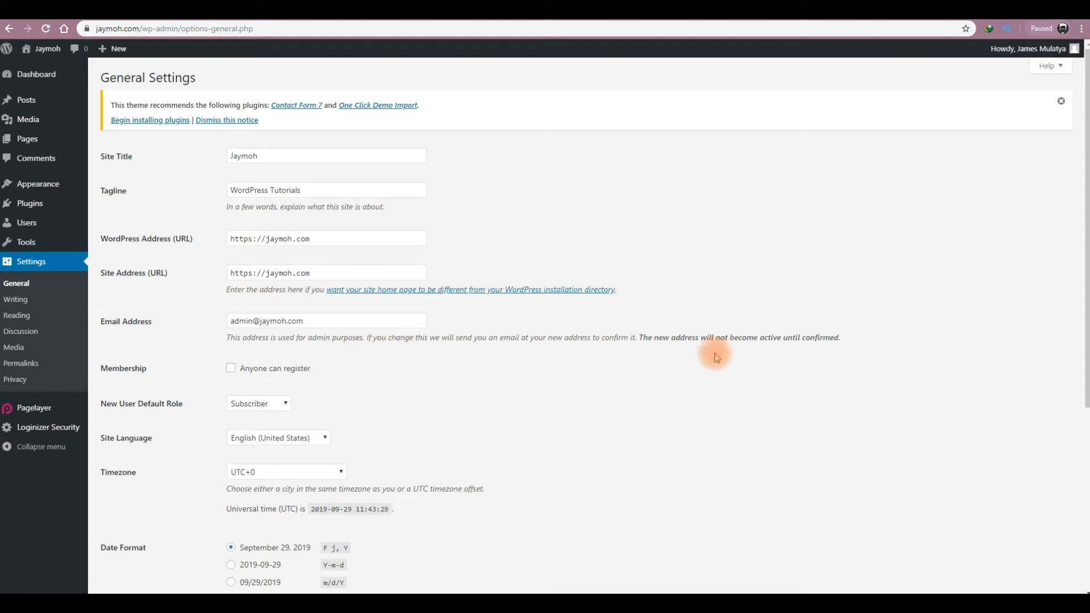
{"action": "left_click_drag", "start_coordinate": [1087, 218], "coordinate": [1087, 394]}
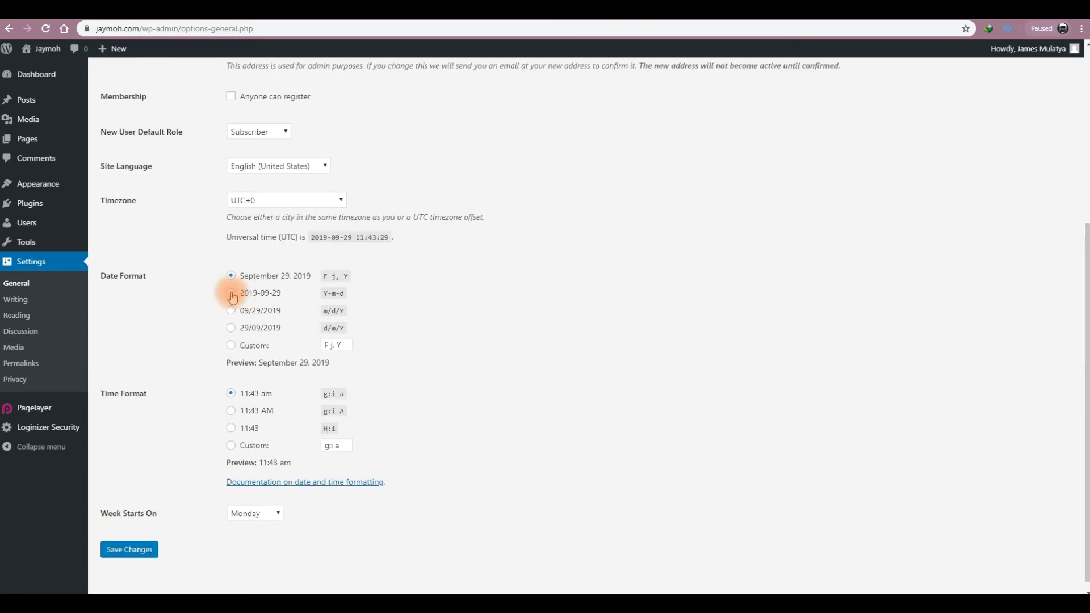
{"action": "left_click", "coordinate": [231, 328]}
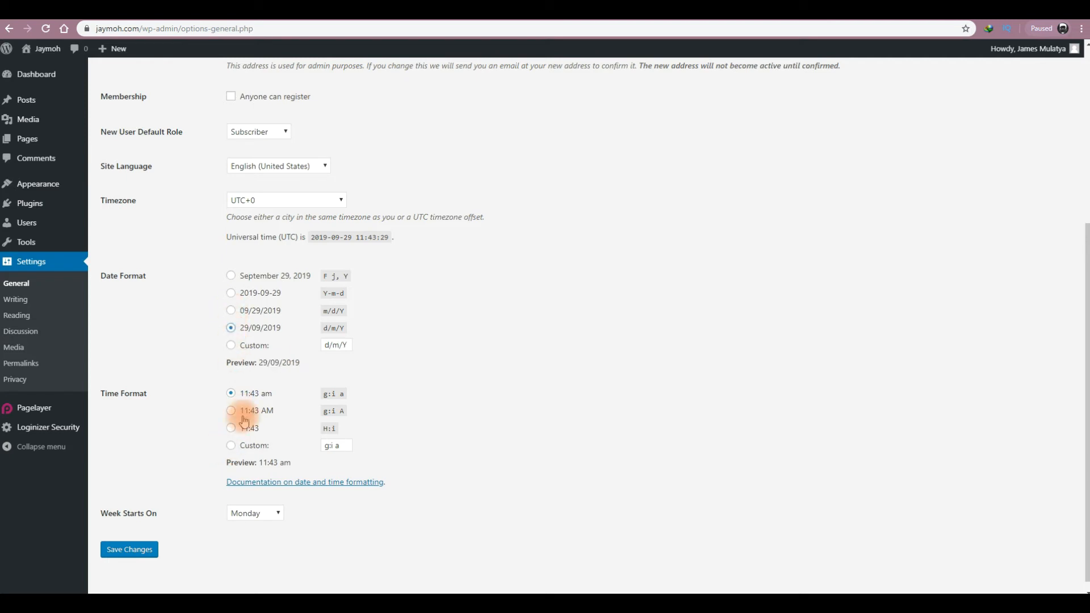
{"action": "left_click", "coordinate": [123, 551]}
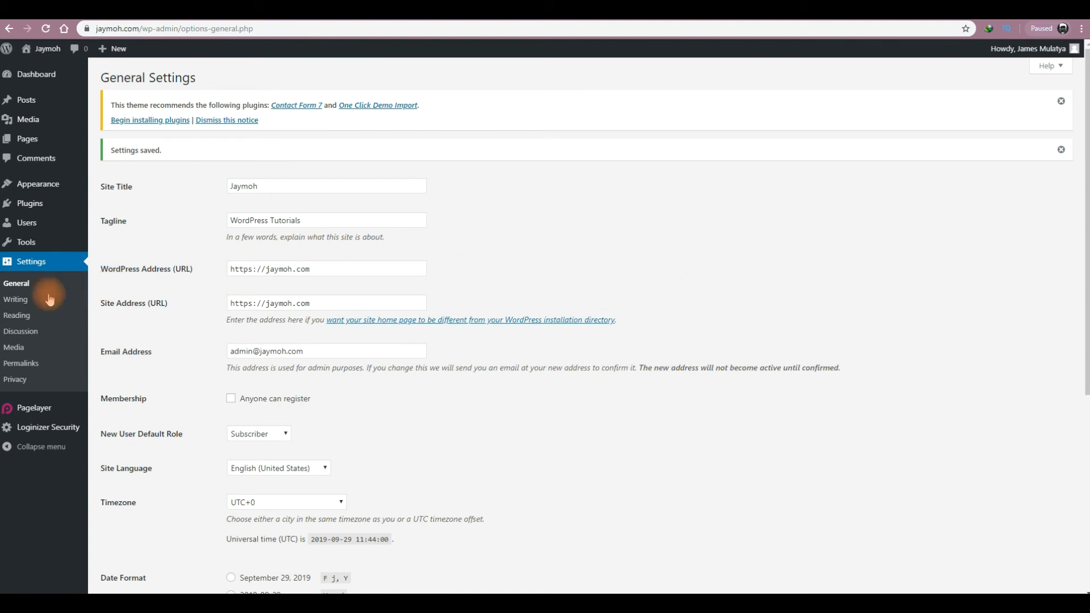
- Set 'Allow users to switch editors' to Yes in Writing Settings and save
{"action": "left_click", "coordinate": [15, 300]}
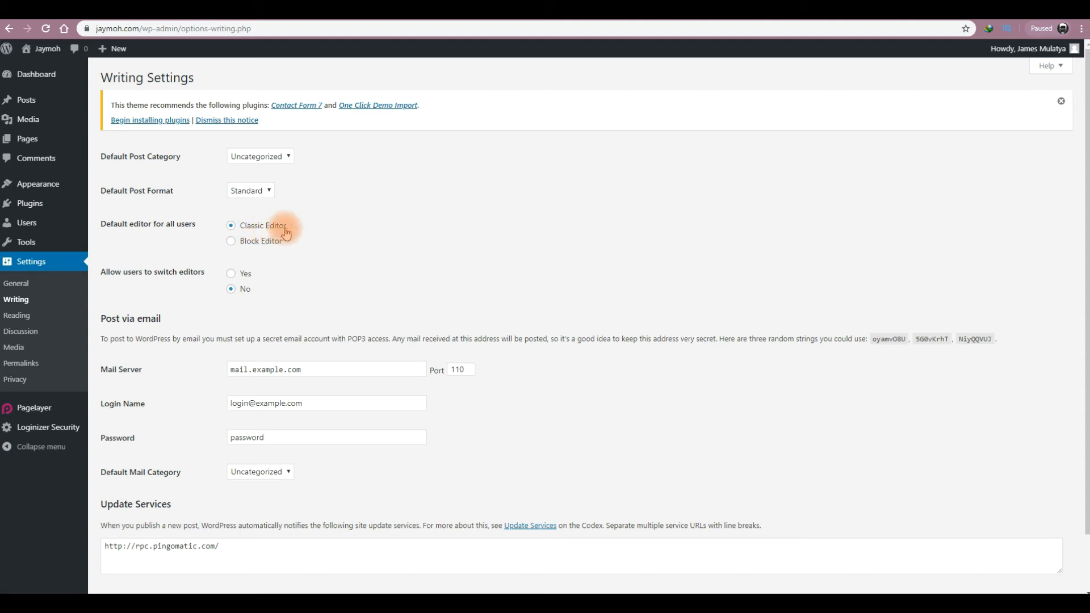
{"action": "left_click", "coordinate": [232, 274]}
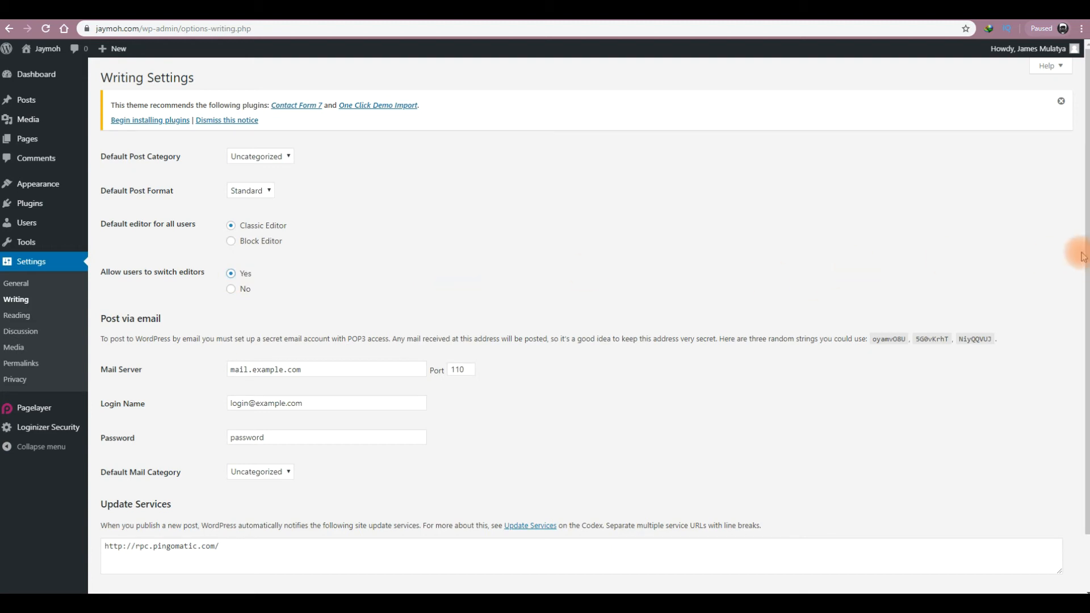
{"action": "left_click", "coordinate": [240, 548]}
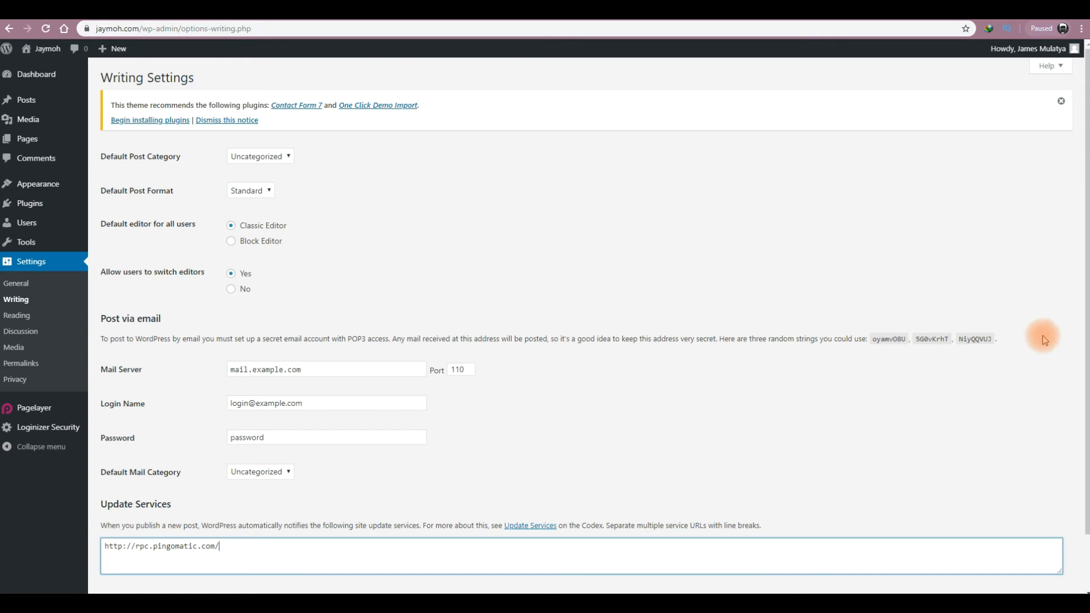
{"action": "scroll", "coordinate": [1084, 319], "scroll_direction": "down", "scroll_amount": 2}
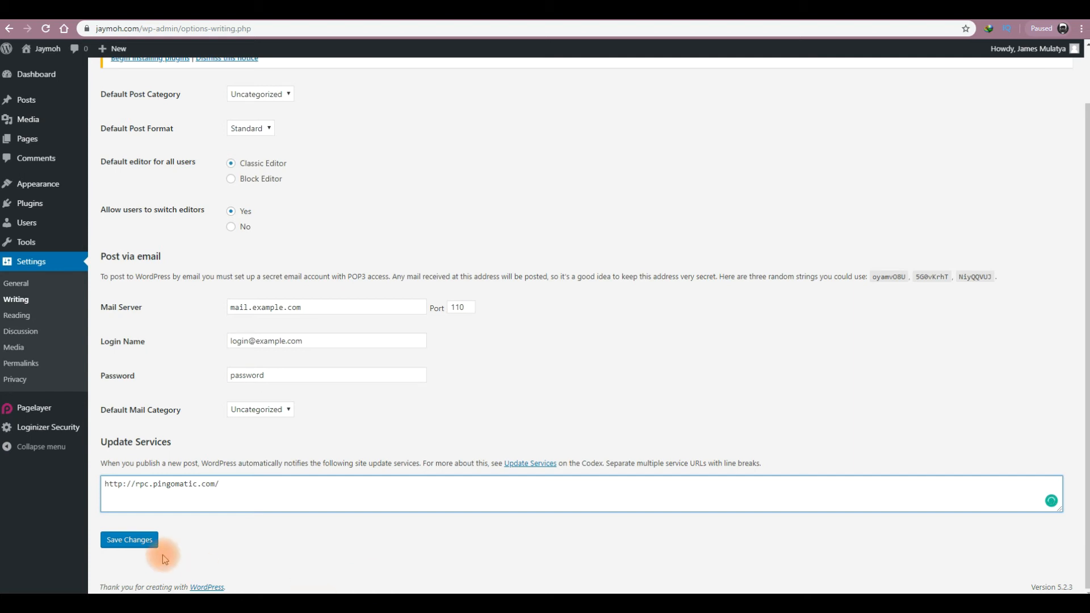
{"action": "left_click", "coordinate": [131, 544]}
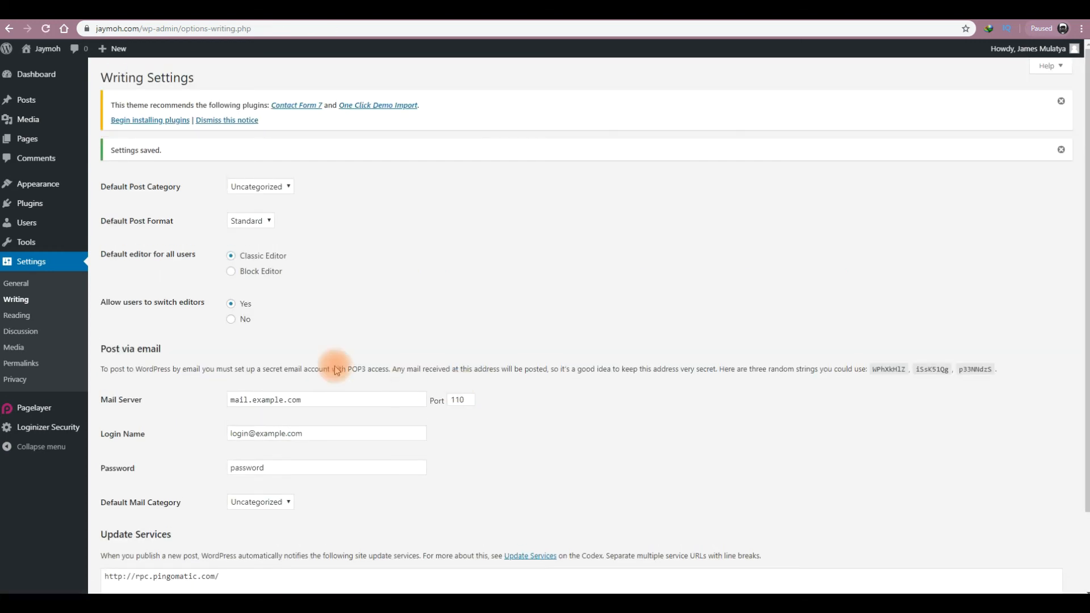
- Tick 'Discourage search engines from indexing this site' in Reading Settings and save
{"action": "left_click", "coordinate": [17, 316]}
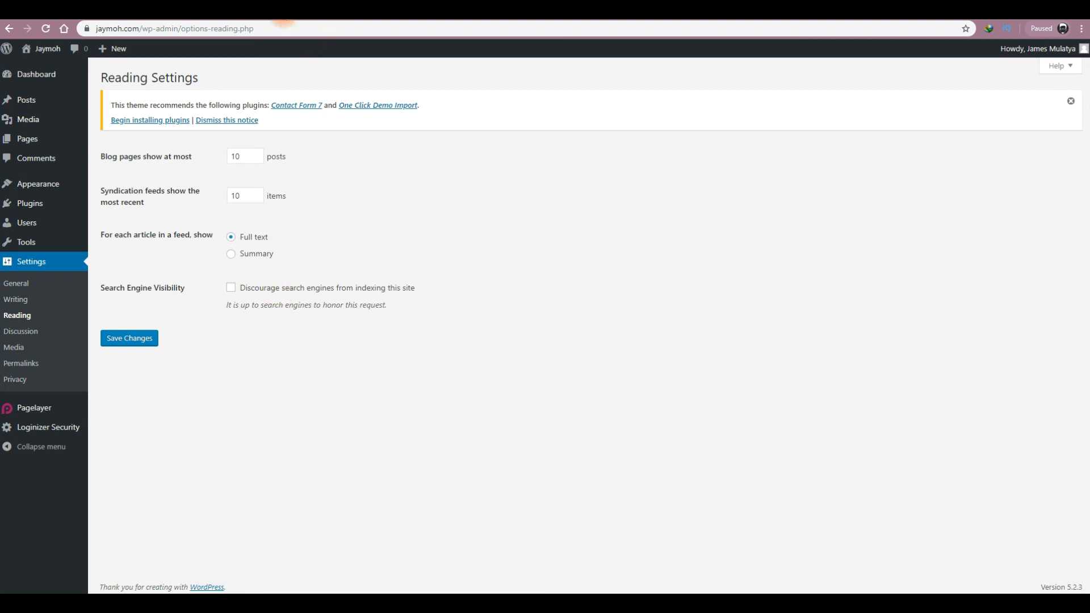
{"action": "left_click", "coordinate": [283, 10]}
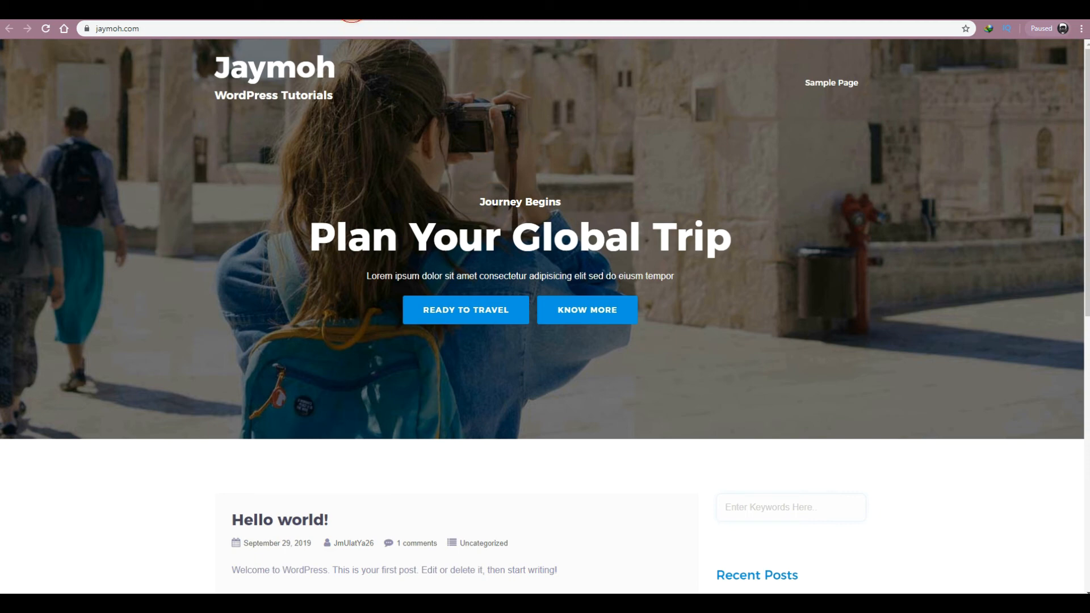
{"action": "left_click", "coordinate": [351, 9]}
{"action": "left_click", "coordinate": [231, 287]}
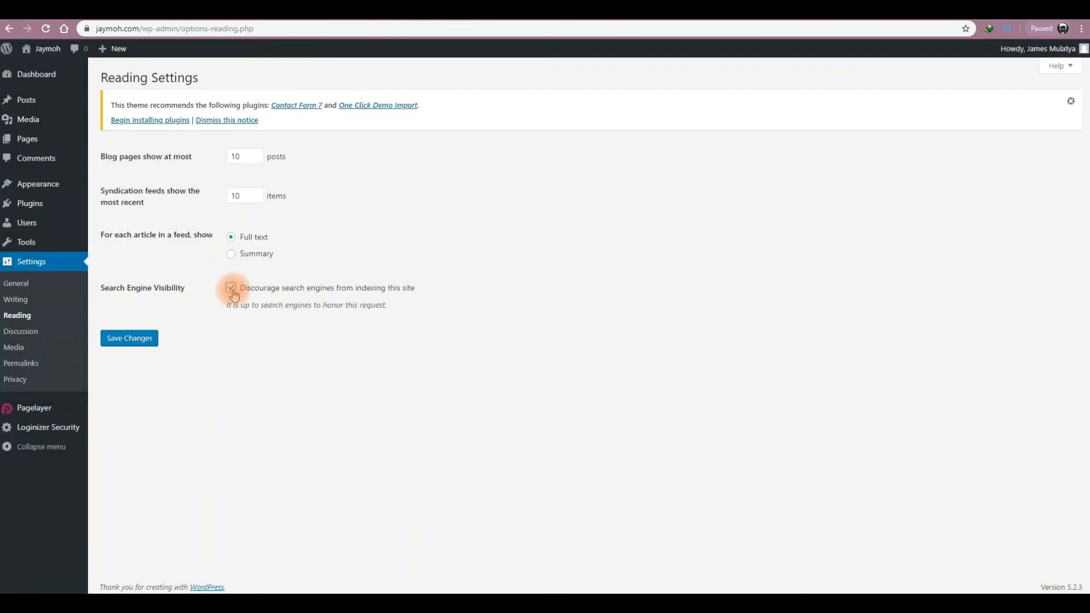
{"action": "left_click", "coordinate": [126, 338]}
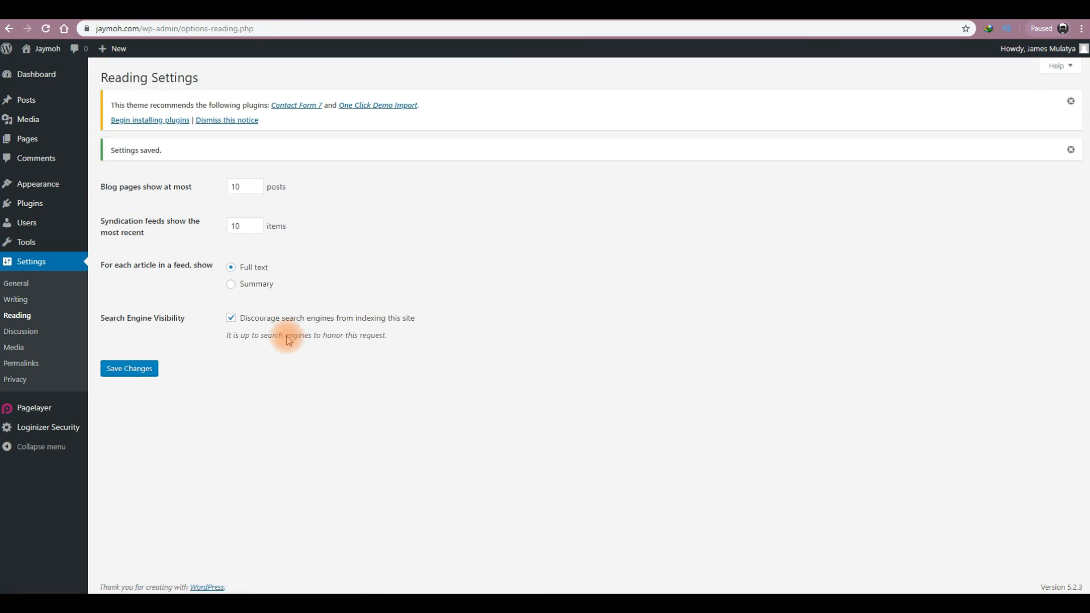
{"action": "left_click", "coordinate": [20, 331]}
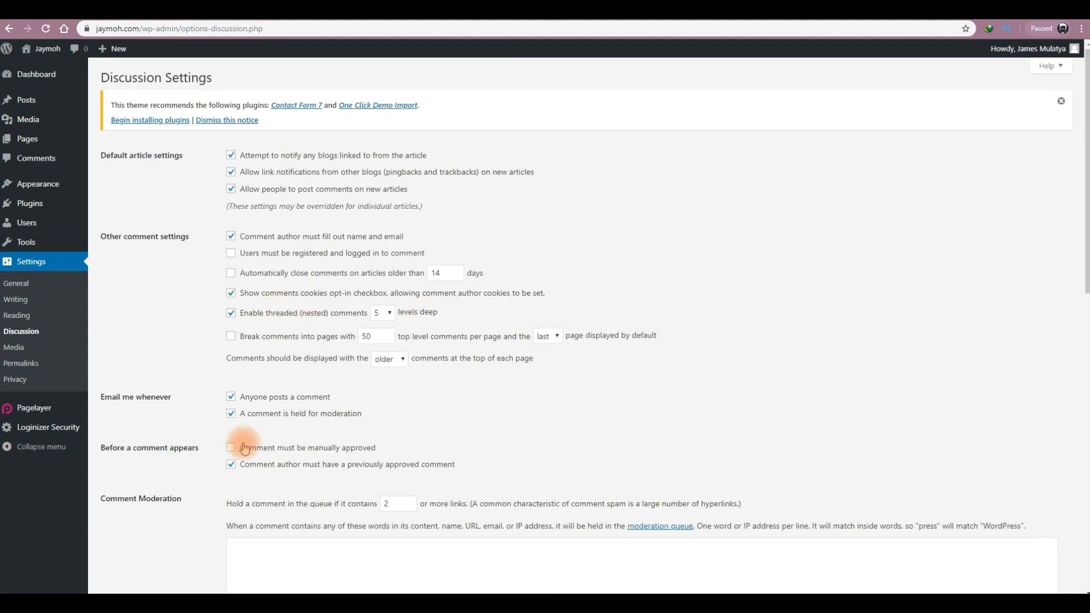
- Tick 'Comment must be manually approved', choose Wavatar (Generated) as Default Avatar, and save
{"action": "left_click", "coordinate": [231, 448]}
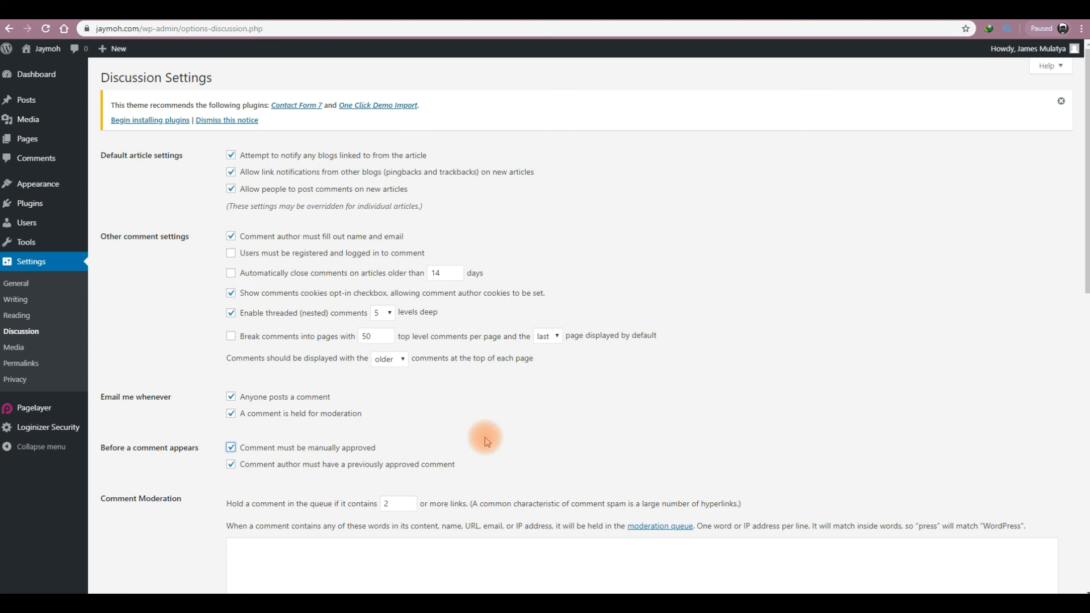
{"action": "left_click_drag", "start_coordinate": [1088, 276], "coordinate": [1085, 570]}
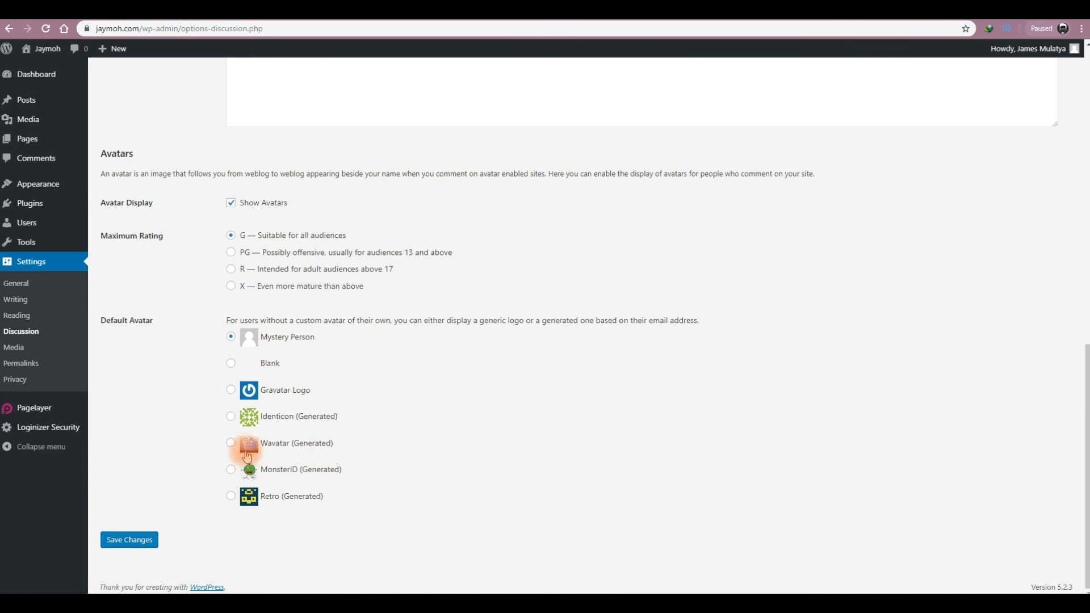
{"action": "left_click", "coordinate": [230, 444]}
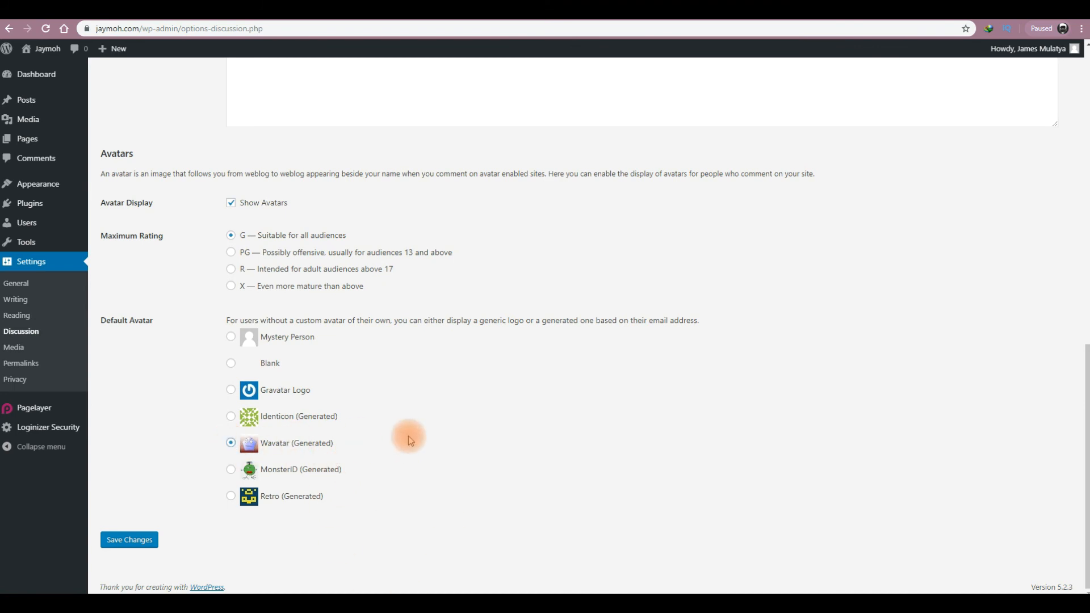
{"action": "left_click", "coordinate": [128, 543]}
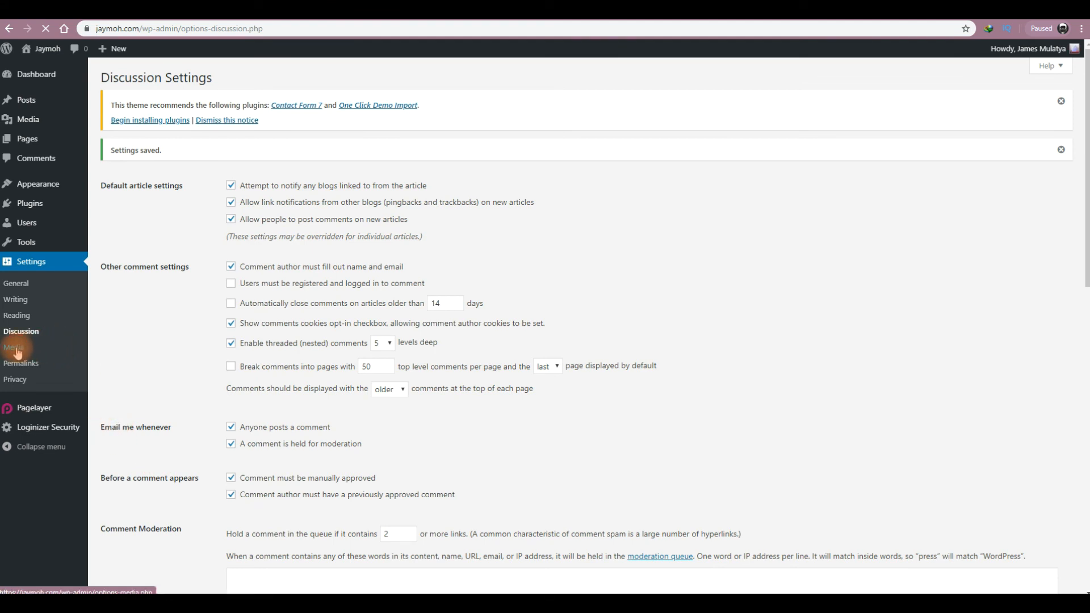
- Review the image size limits in Media settings, then move on to Permalink settings
{"action": "left_click", "coordinate": [18, 351]}
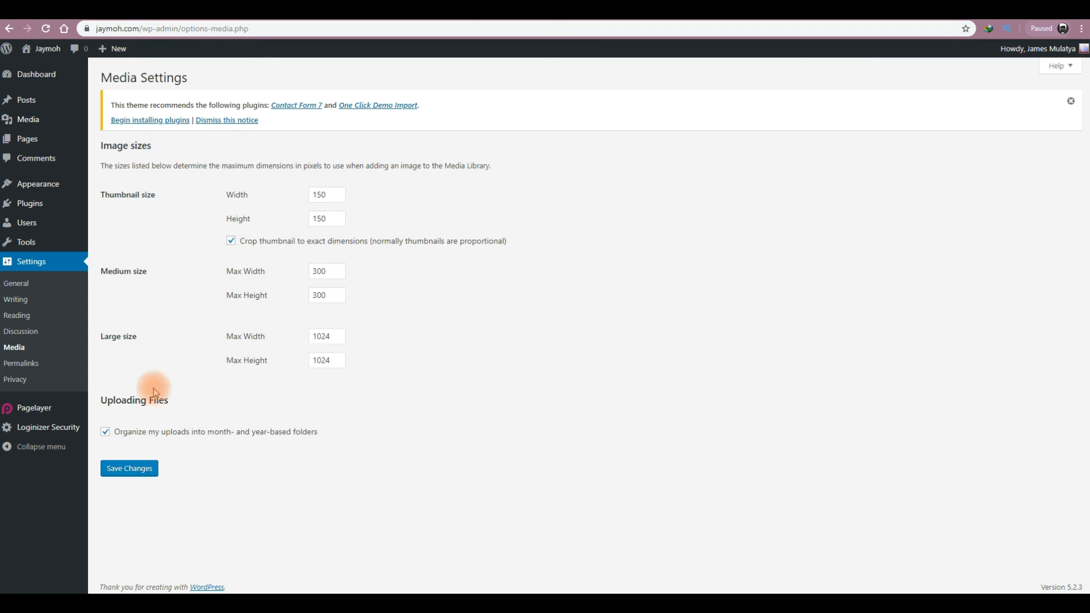
{"action": "left_click", "coordinate": [21, 363]}
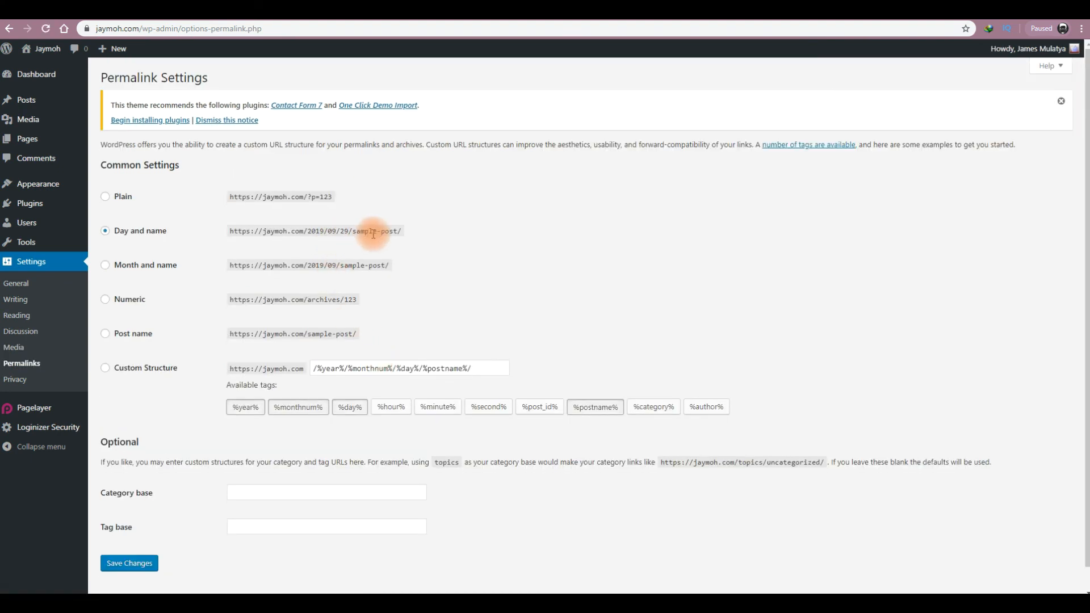
- Switch permalinks to the Post name structure (/%postname%/) and save the change
{"action": "left_click", "coordinate": [106, 336]}
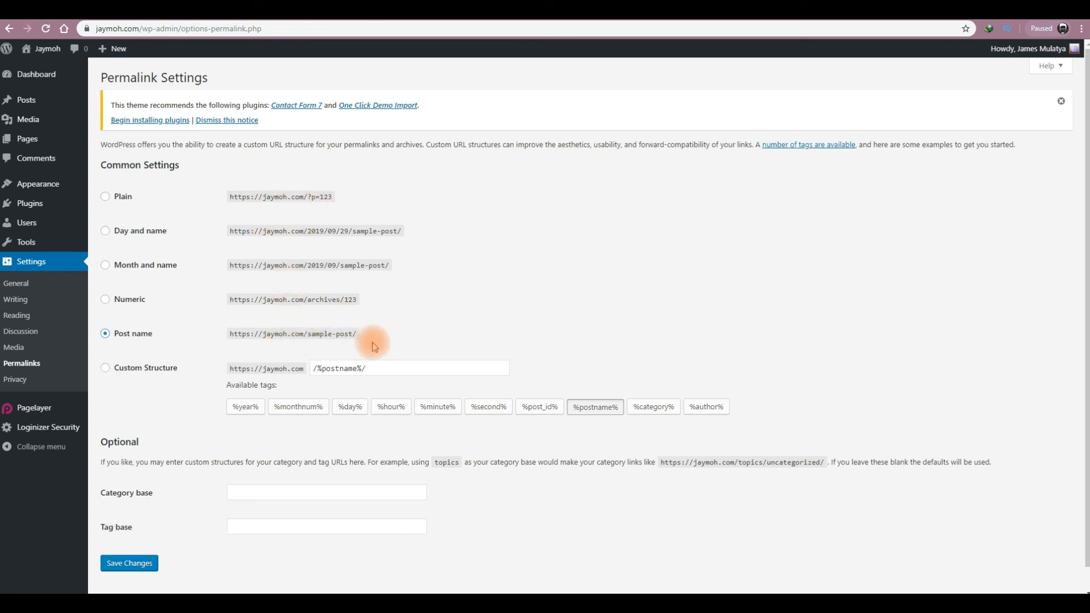
{"action": "left_click", "coordinate": [128, 565]}
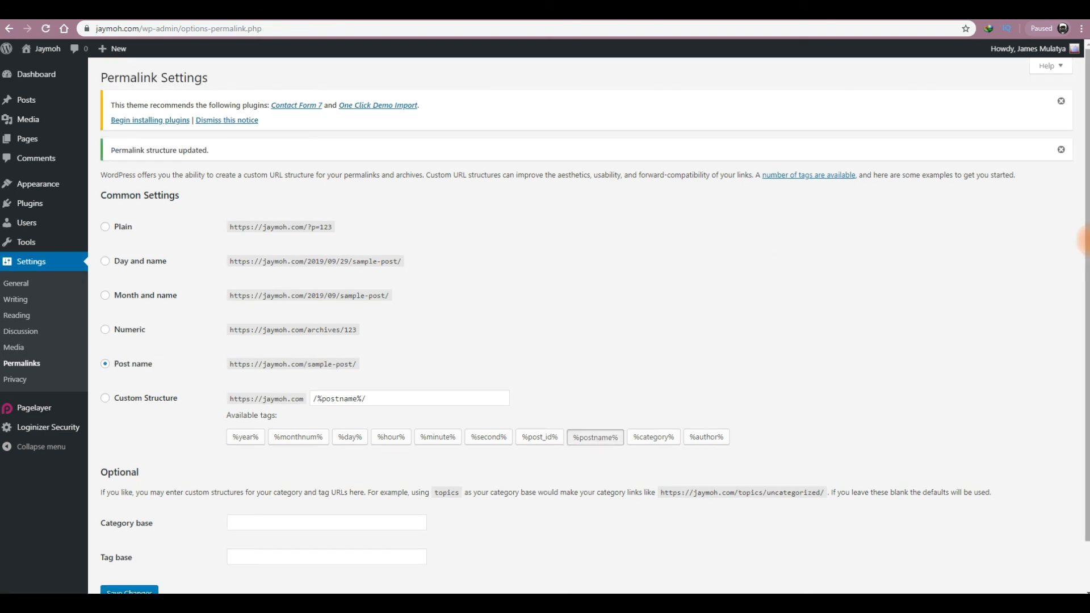
{"action": "scroll", "coordinate": [1084, 241], "scroll_direction": "down", "scroll_amount": 2}
{"action": "scroll", "coordinate": [1082, 323], "scroll_direction": "up", "scroll_amount": 2}
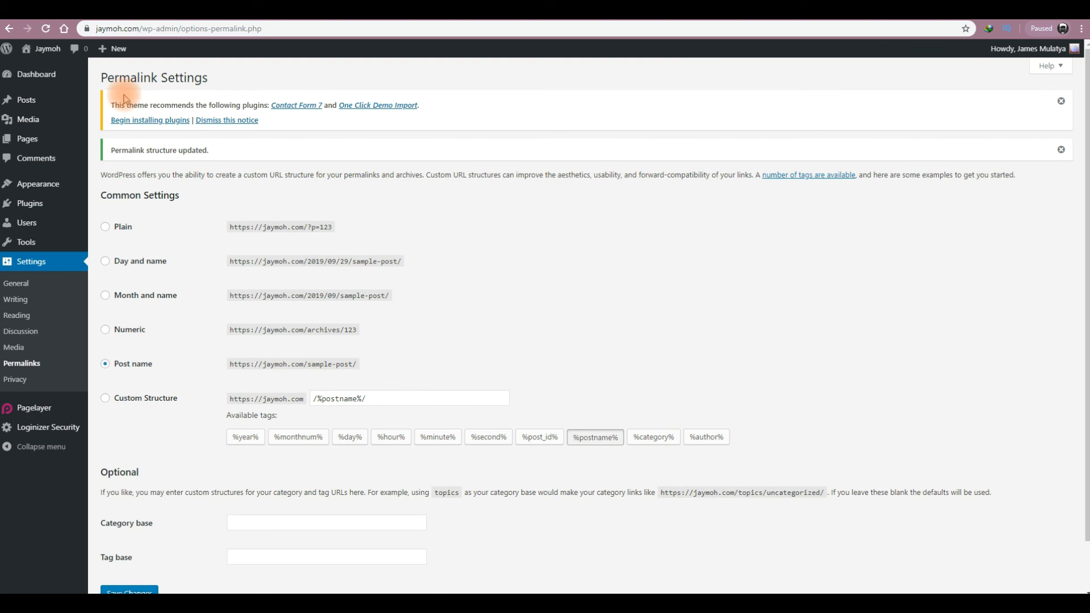
- Navigate from Permalink Settings back to the WordPress admin Dashboard home
{"action": "mouse_move", "coordinate": [75, 225]}
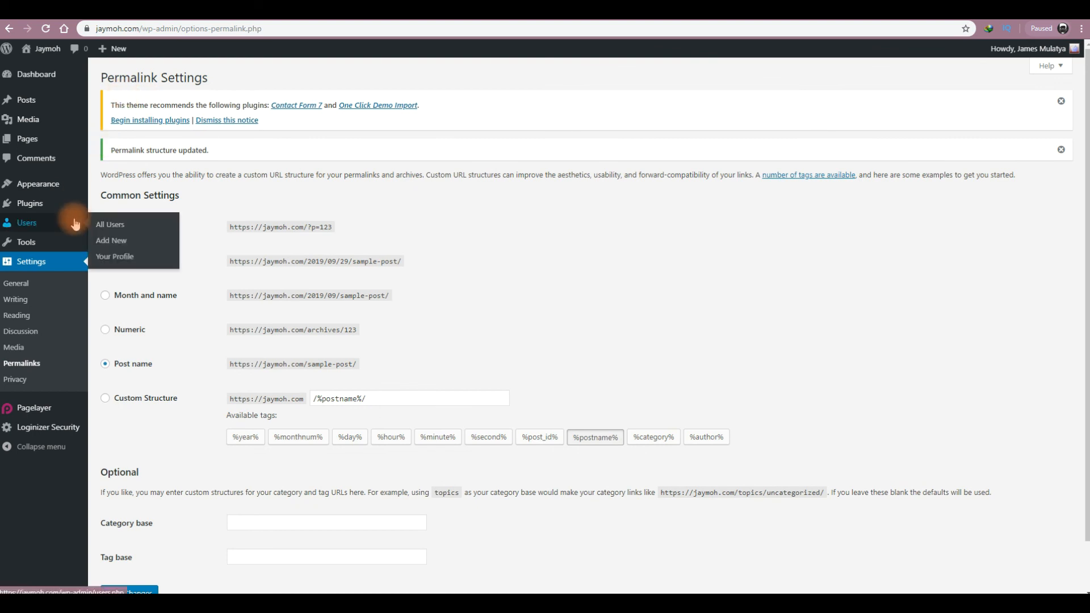
{"action": "left_click", "coordinate": [44, 77]}
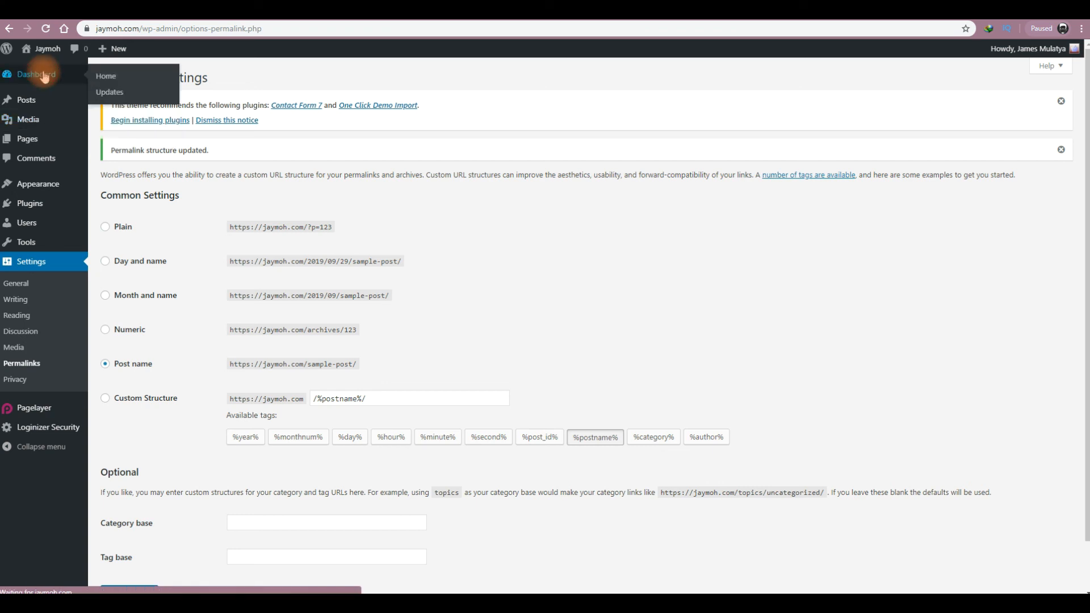